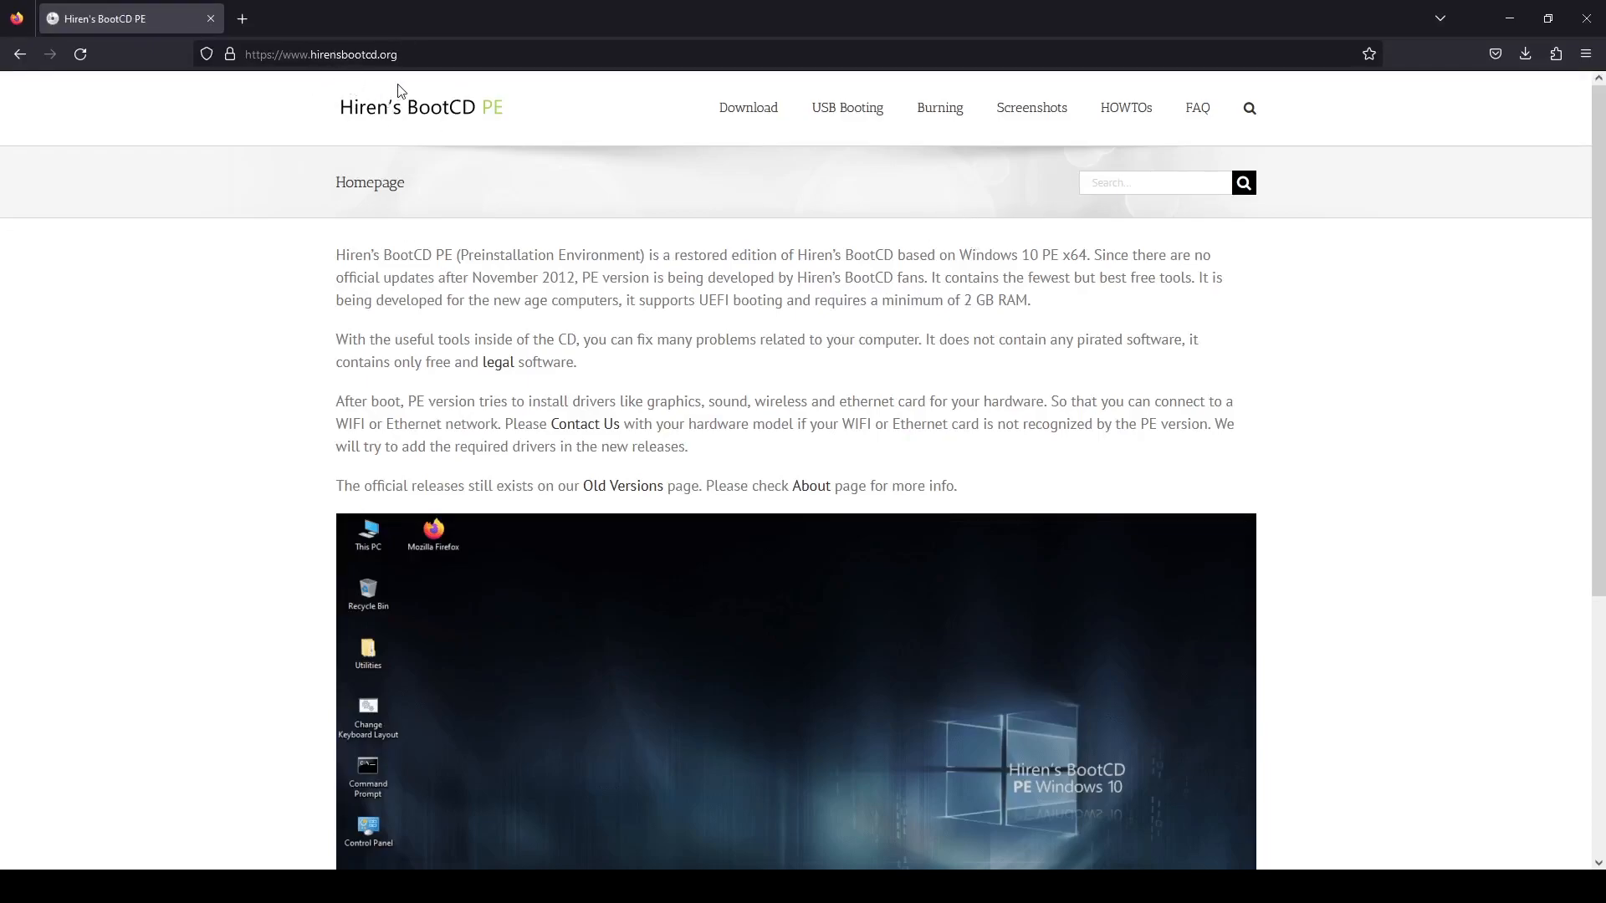
Step: Open the download page of the Hiren's BootCD PE website
scroll(679, 276, "down", 5)
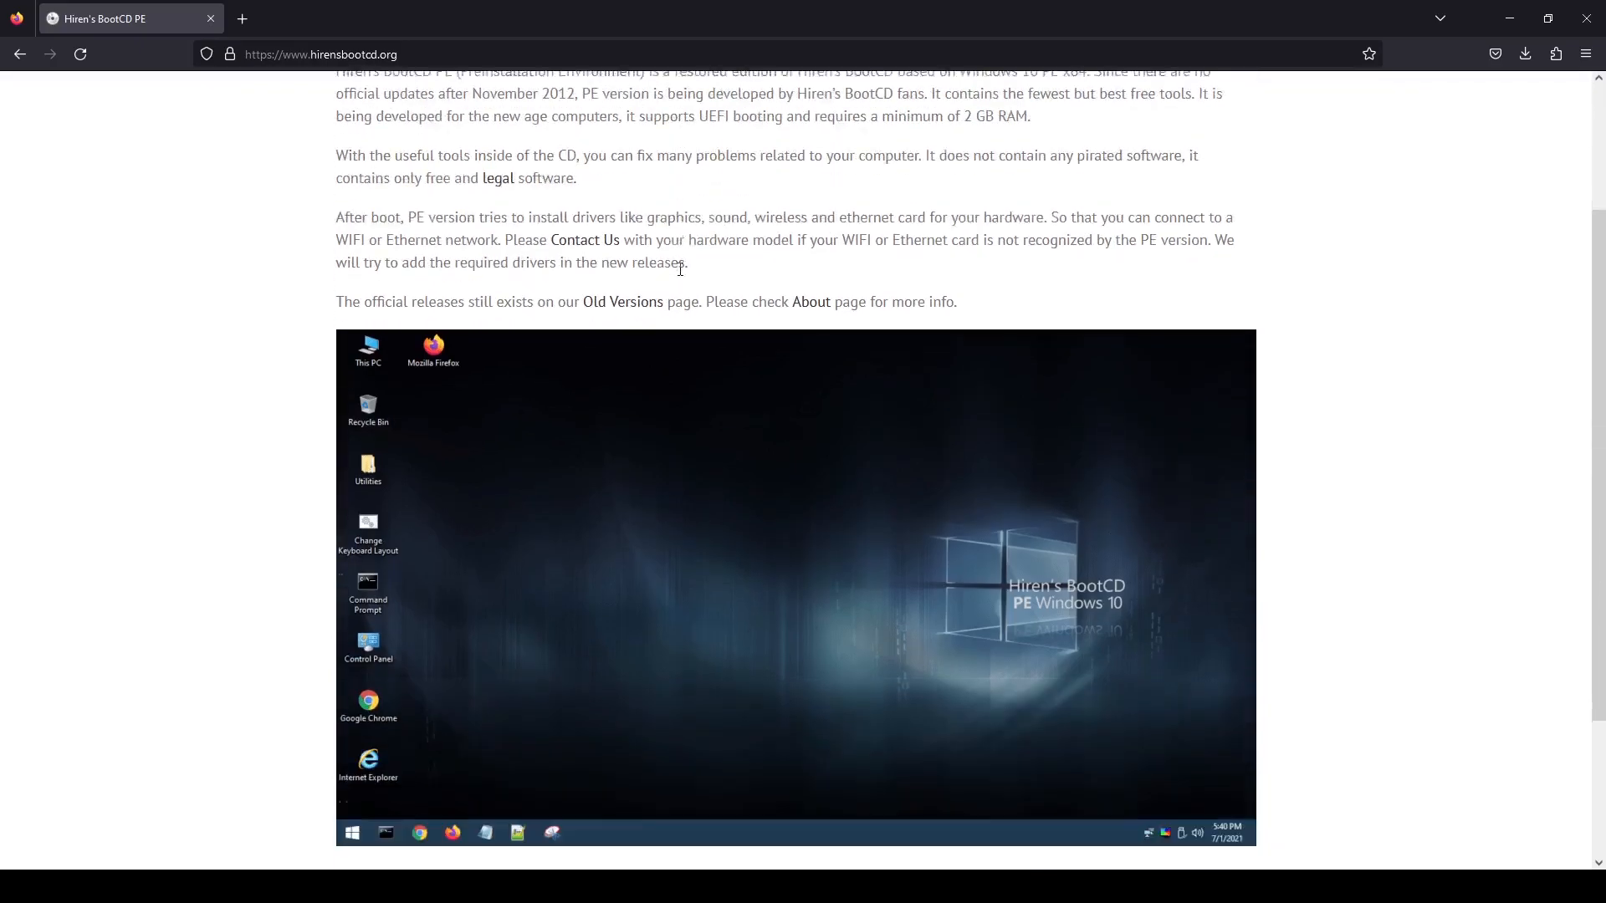
scroll(679, 276, "up", 5)
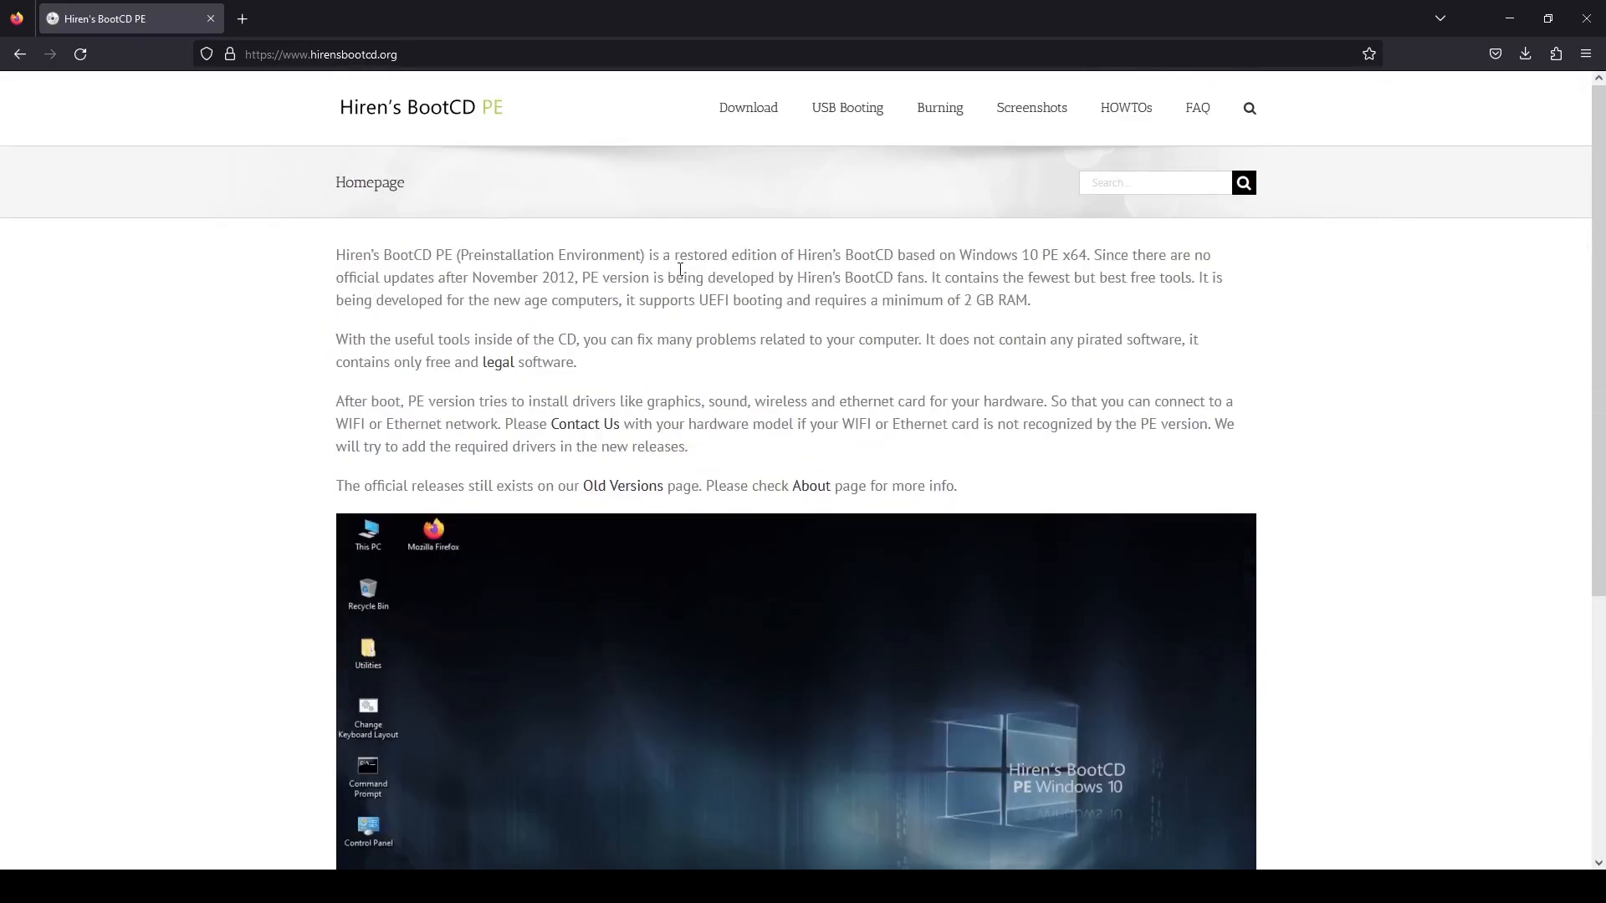
left_click(736, 115)
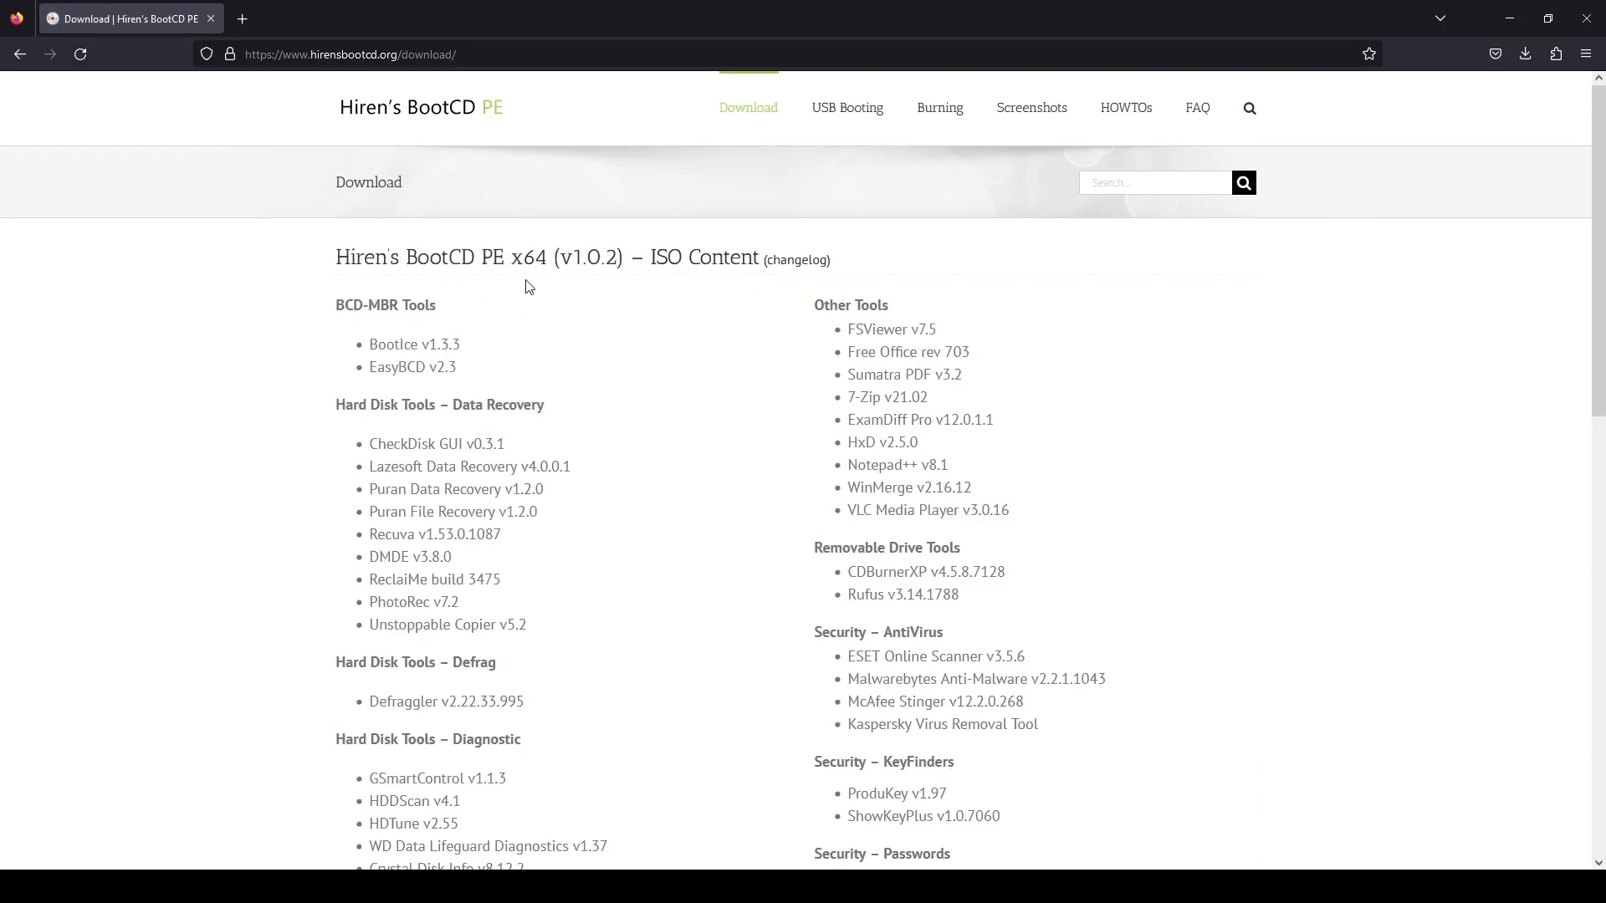
Step: Examine the tools included in the Hiren's BootCD PE x64 (v1.0.2) ISO and the details of the downloadable file
scroll(528, 287, "down", 2)
scroll(544, 280, "down", 2)
scroll(552, 276, "up", 1)
scroll(555, 273, "down", 1)
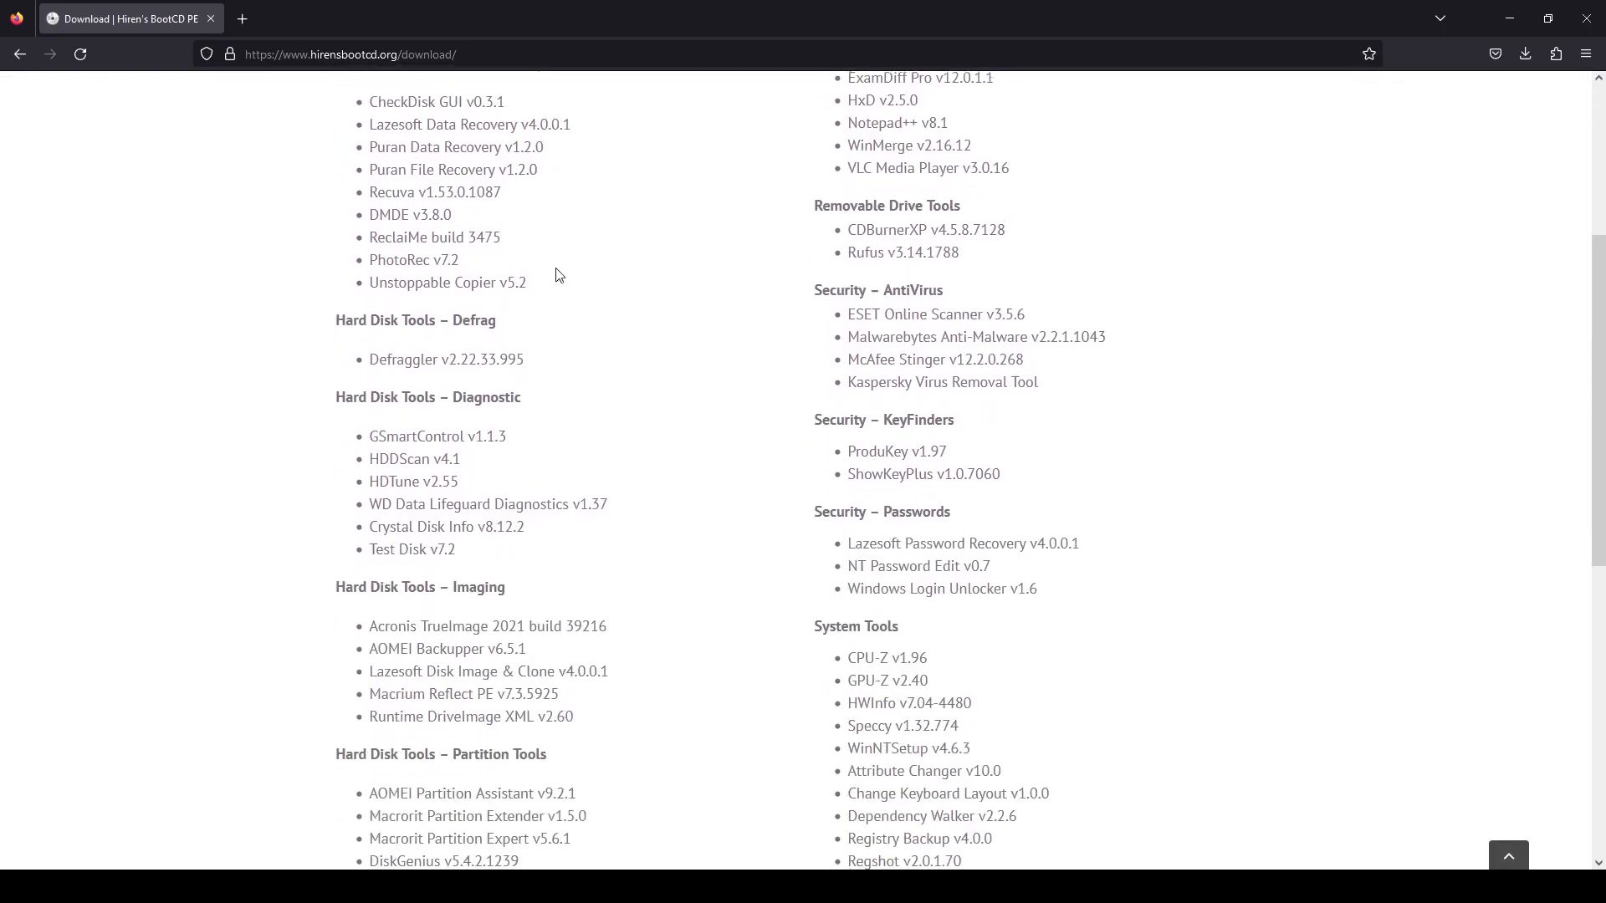
scroll(557, 274, "down", 4)
scroll(558, 275, "down", 1)
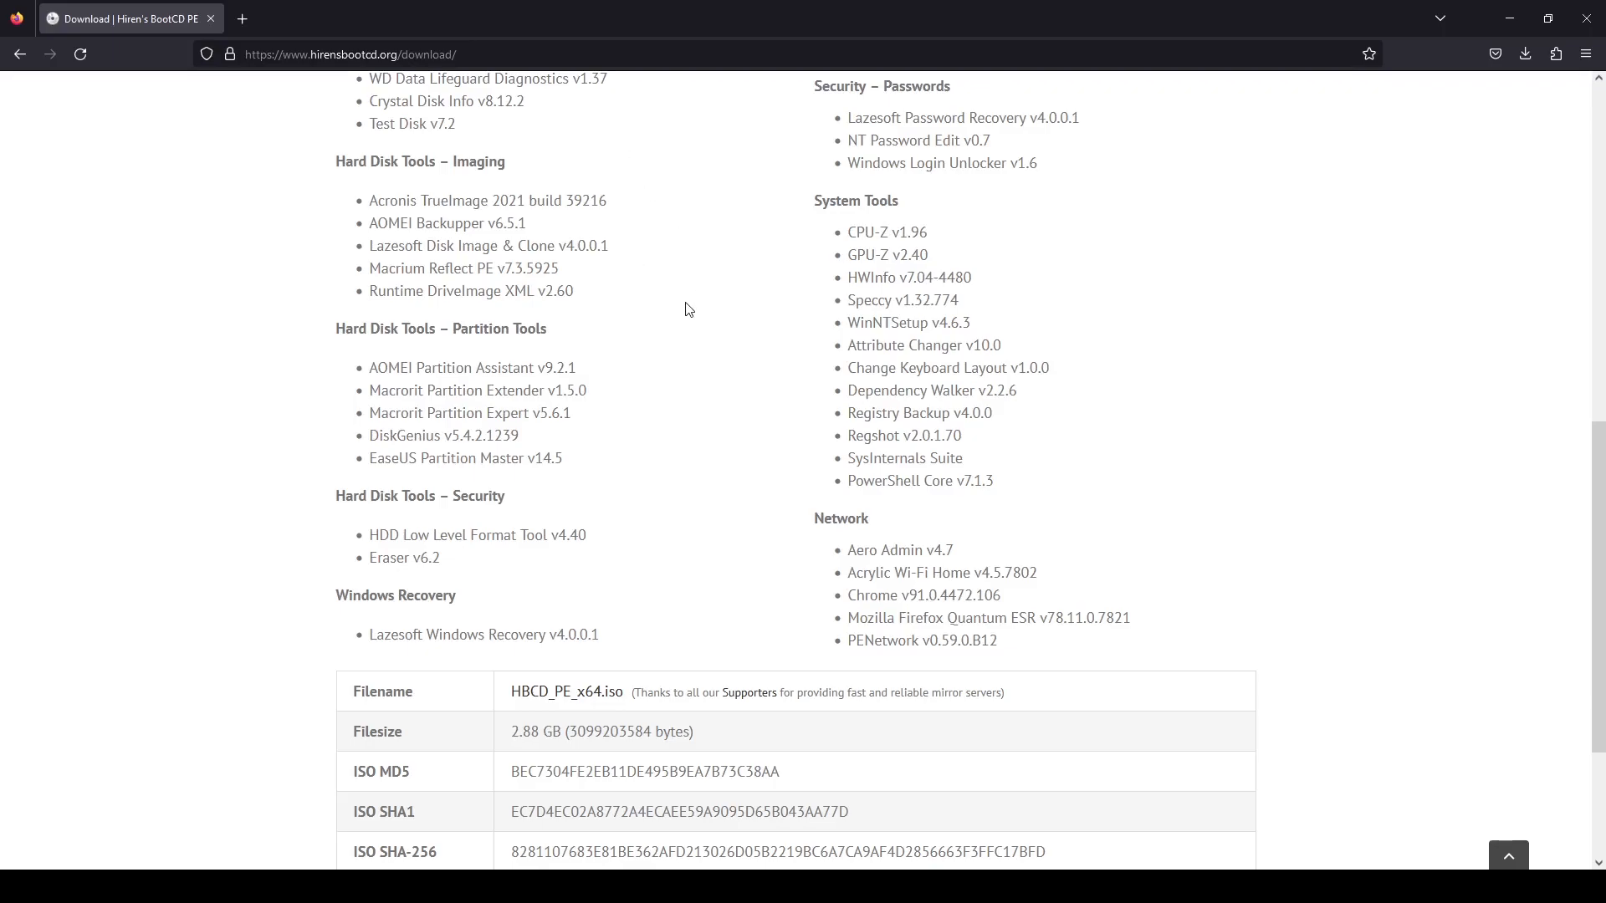
scroll(712, 420, "down", 2)
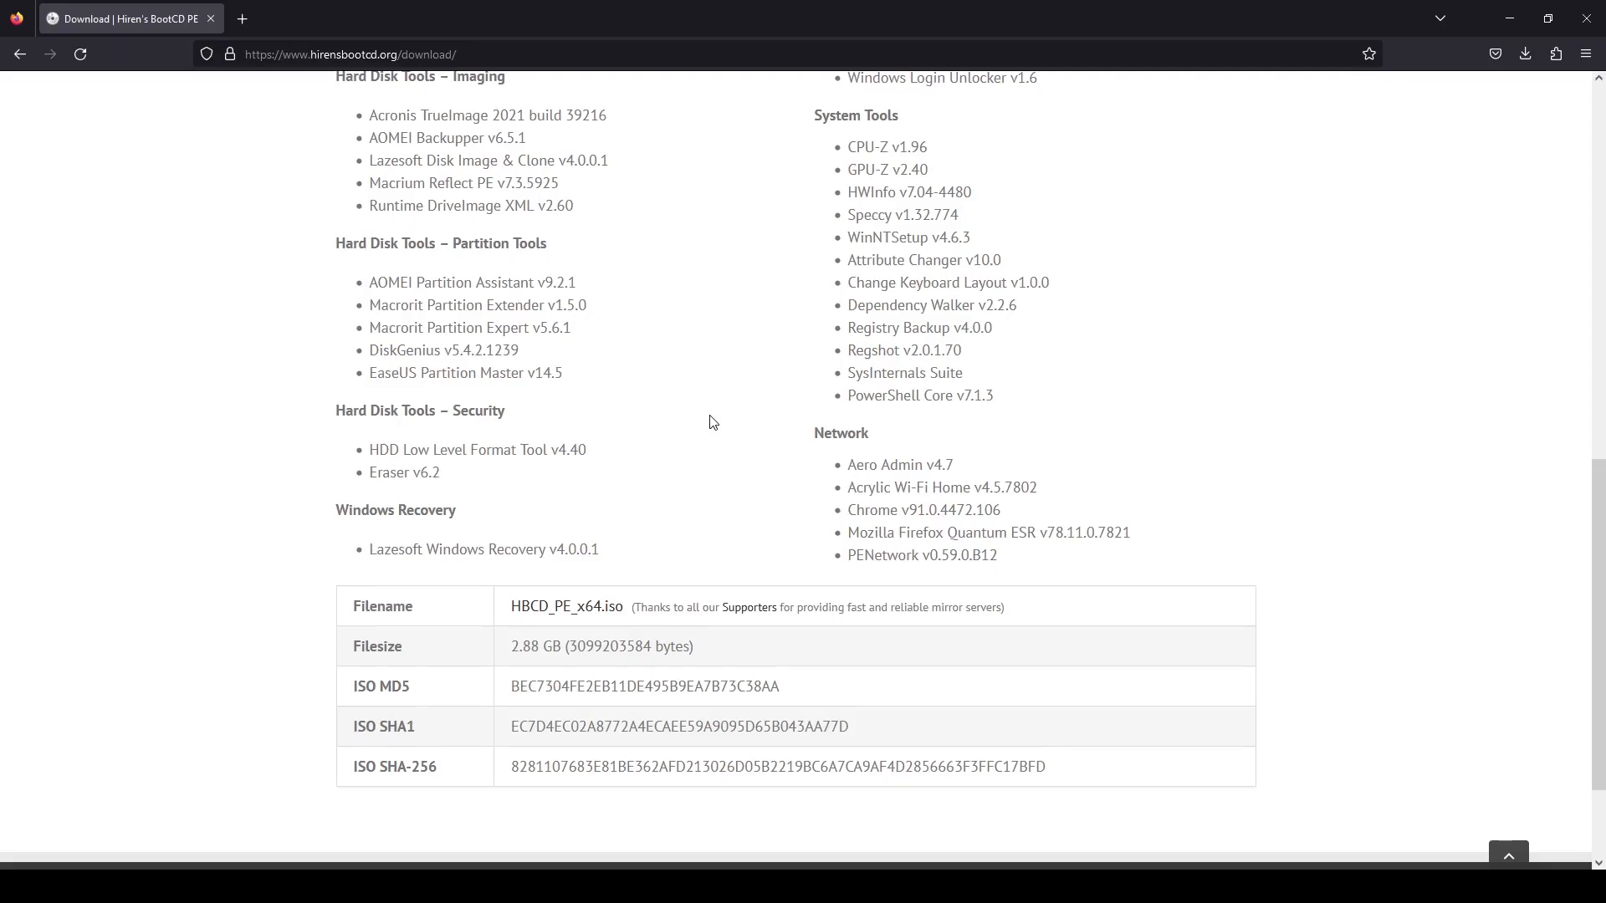
scroll(739, 355, "up", 9)
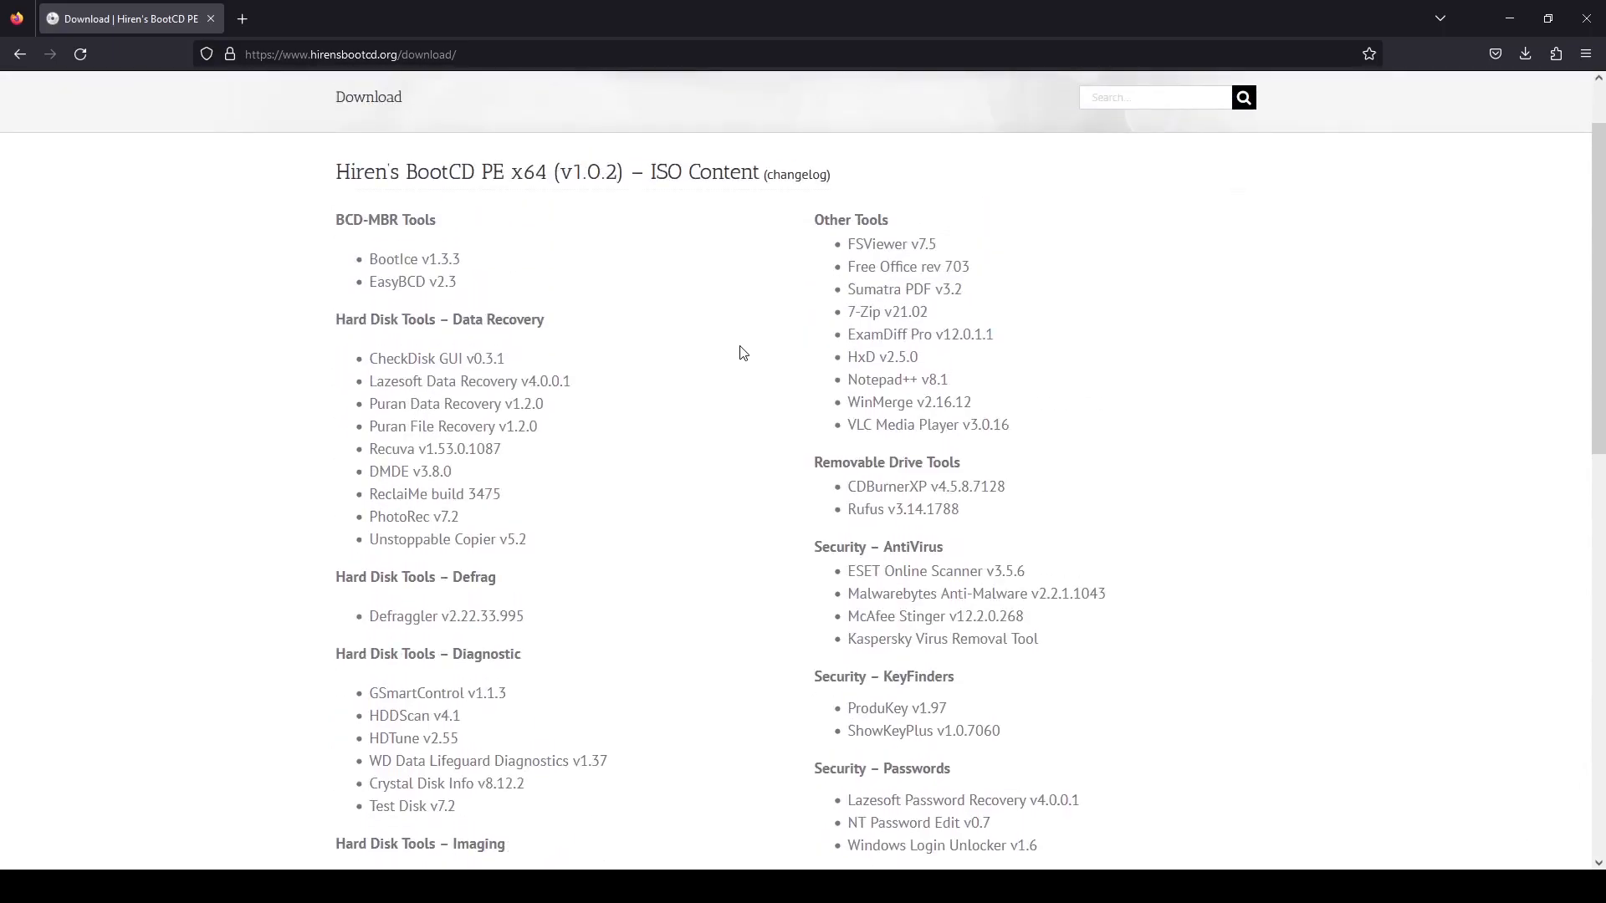
scroll(739, 354, "down", 1)
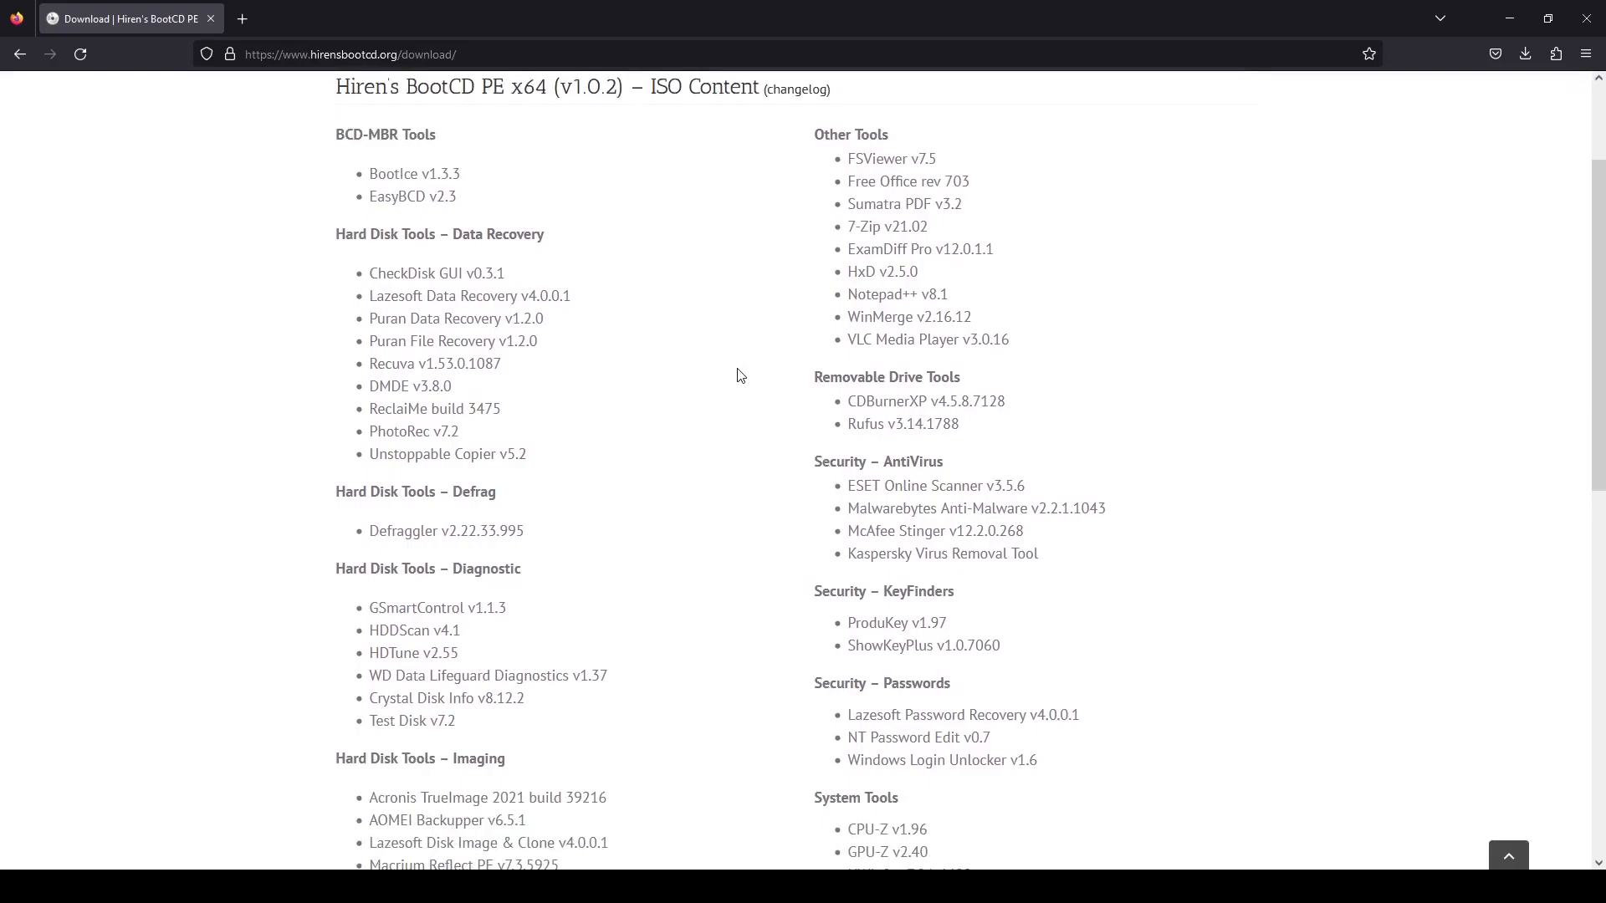
scroll(740, 374, "down", 6)
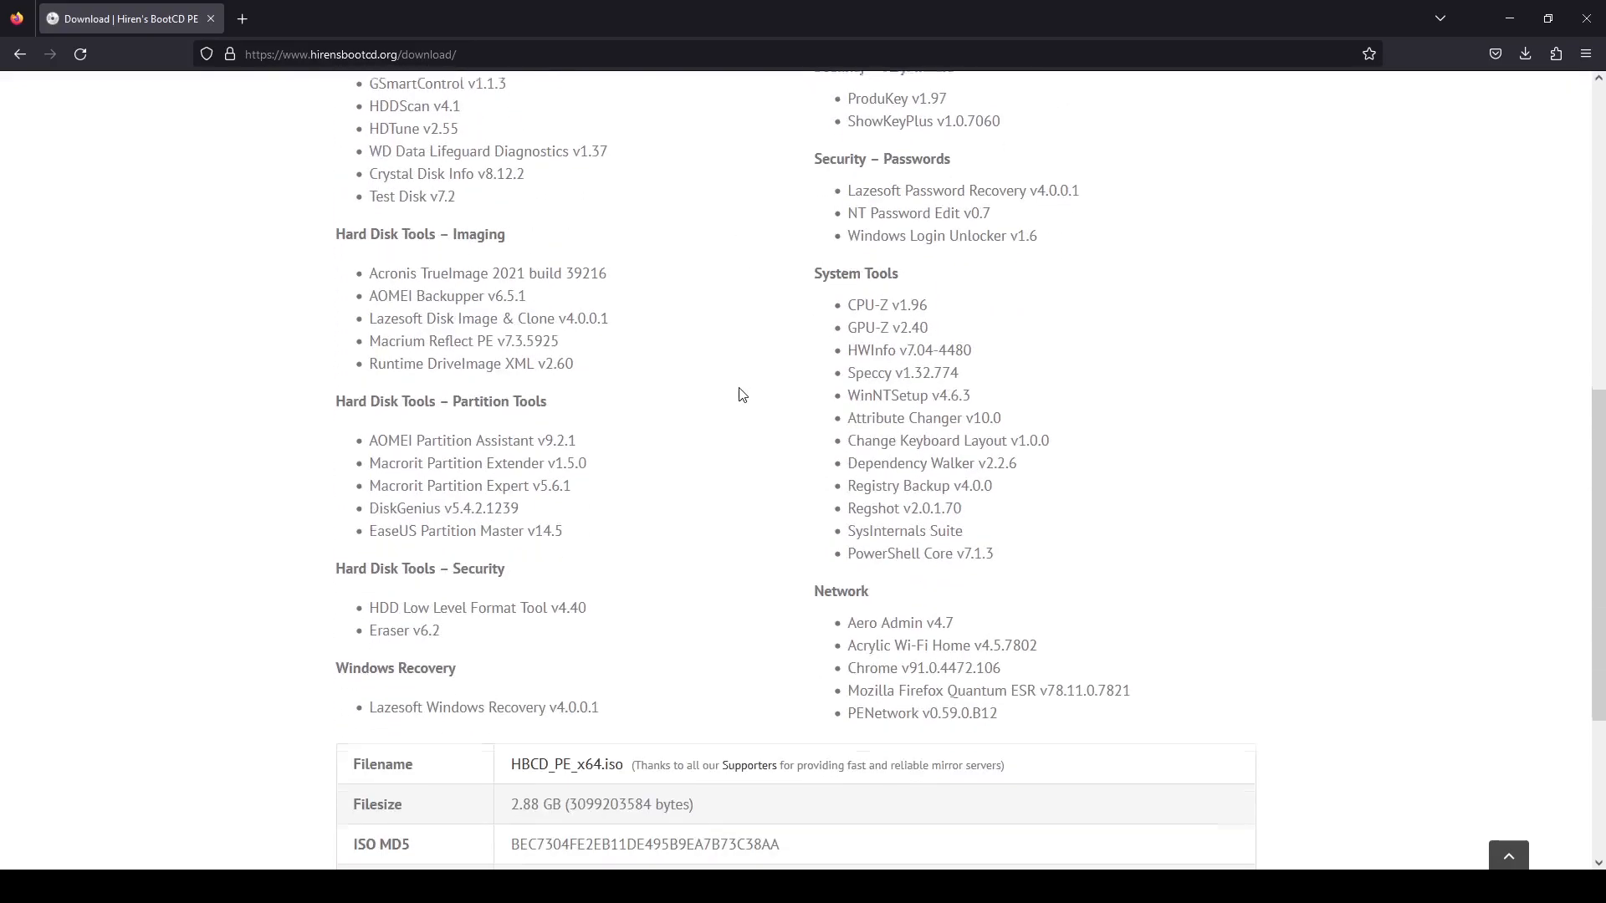
scroll(739, 395, "down", 4)
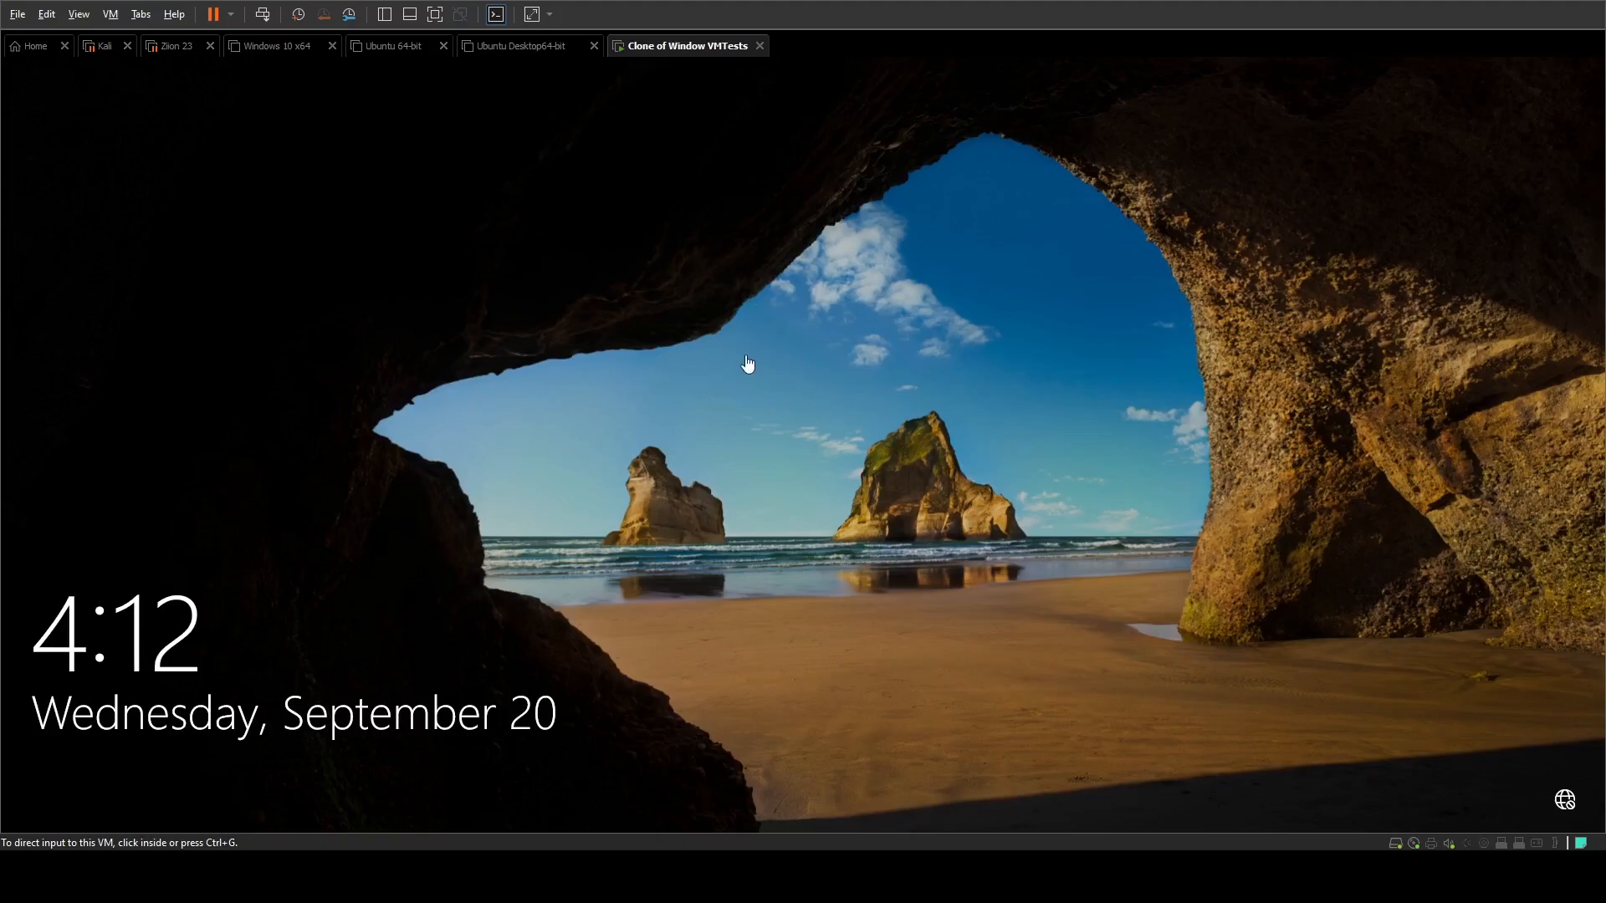
Step: In the VMware virtual machine Clone of Window VMTests, try to sign in to the Windows account by entering account passwords
left_click(699, 299)
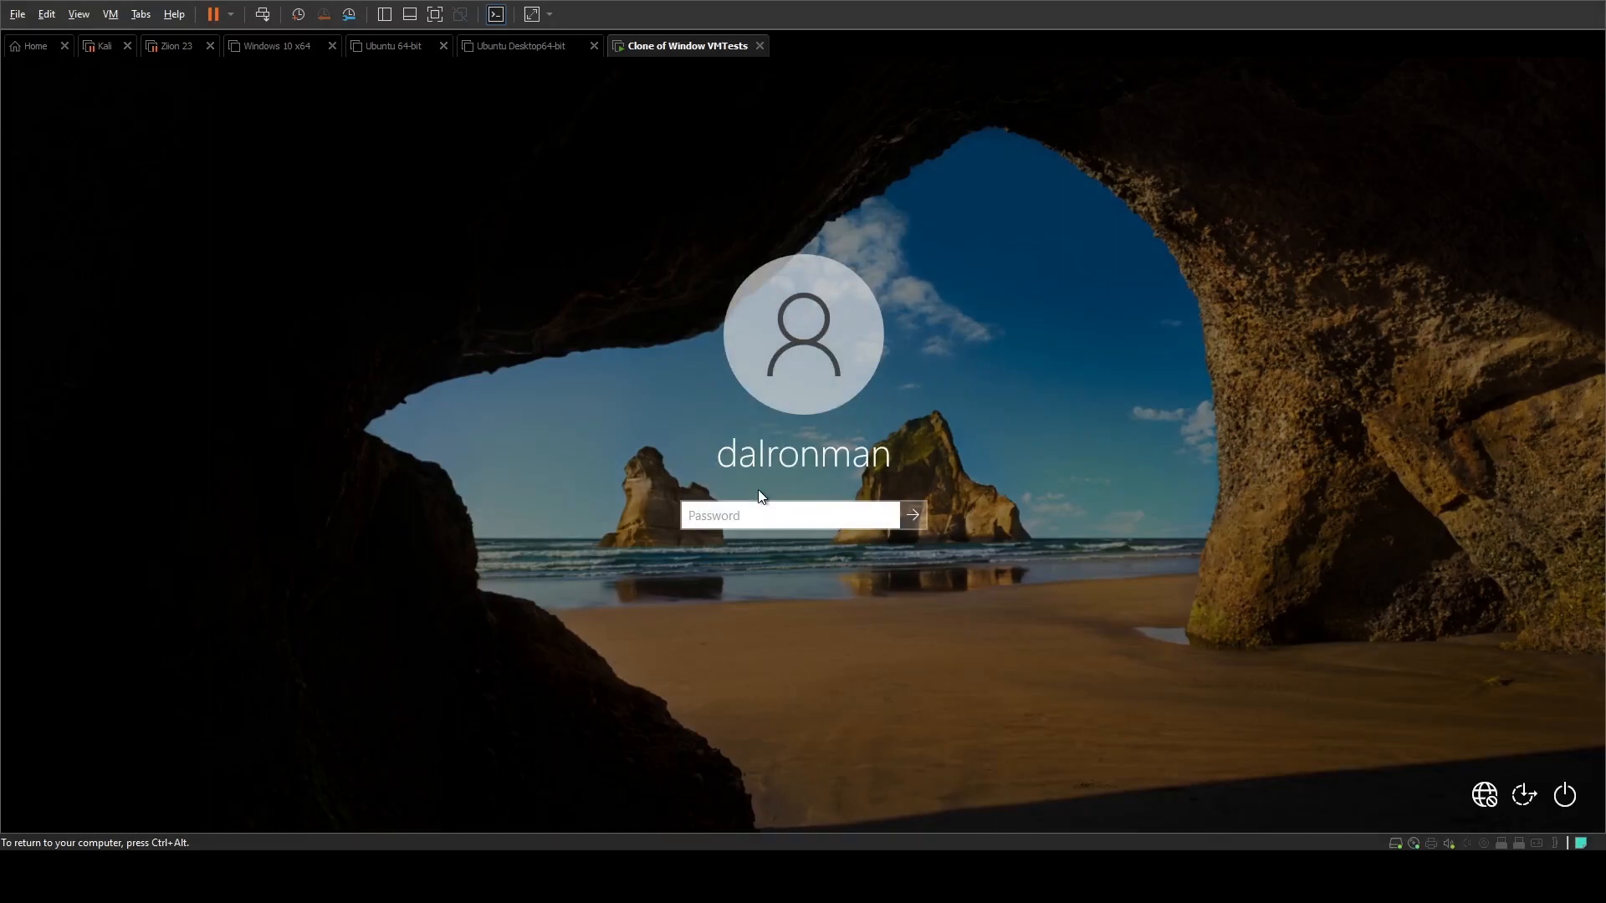
type("*******")
key("Return")
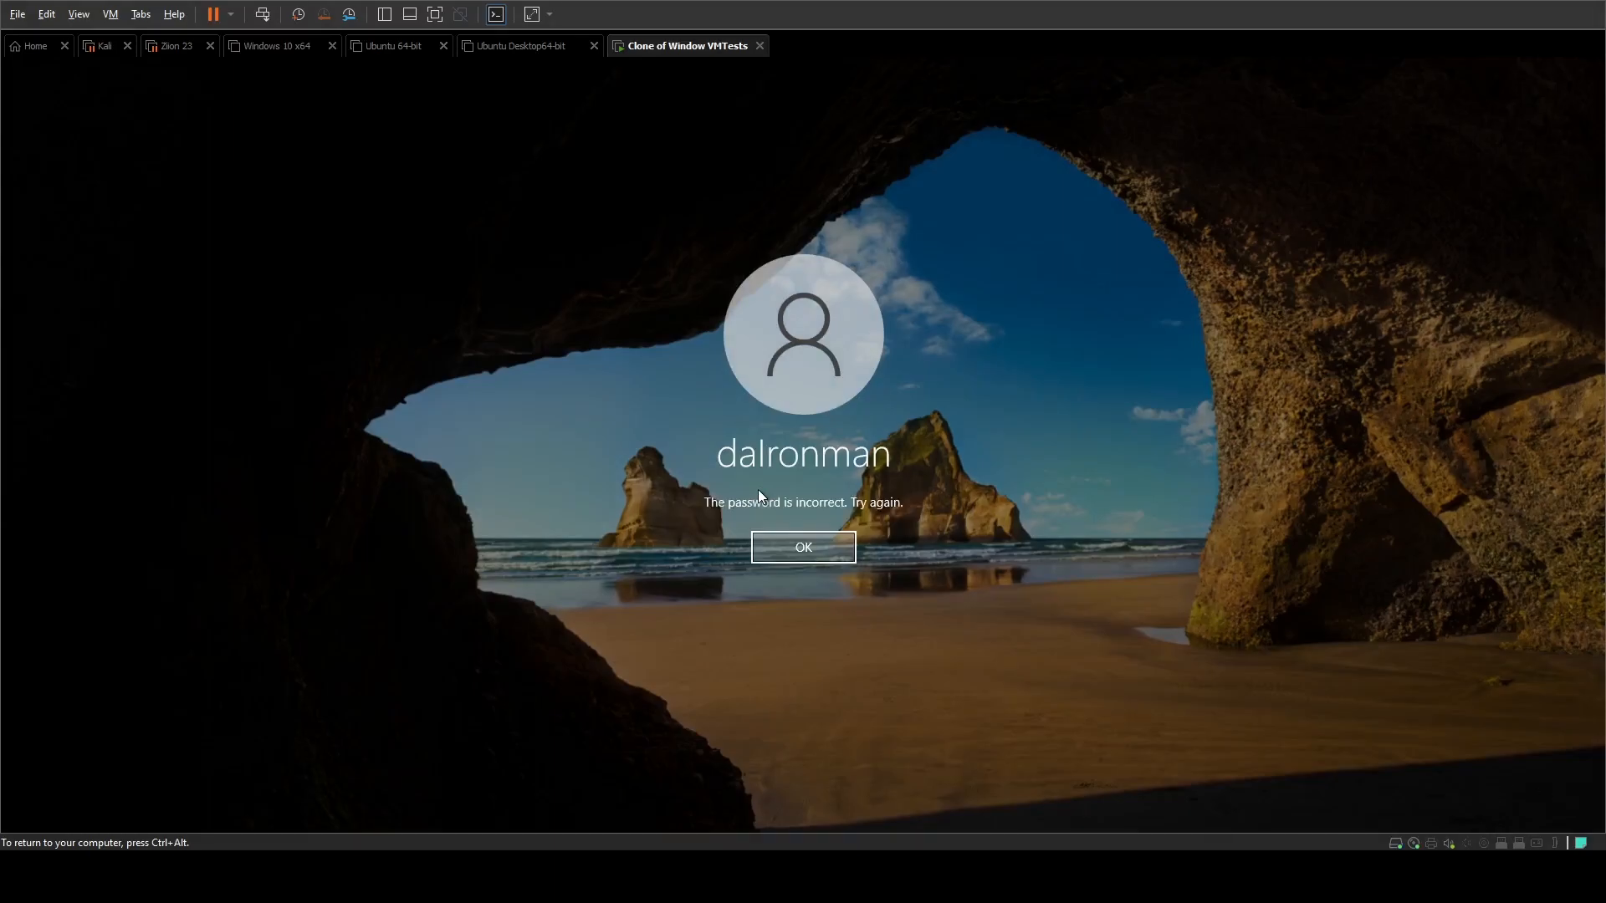
key("Return")
type("*******")
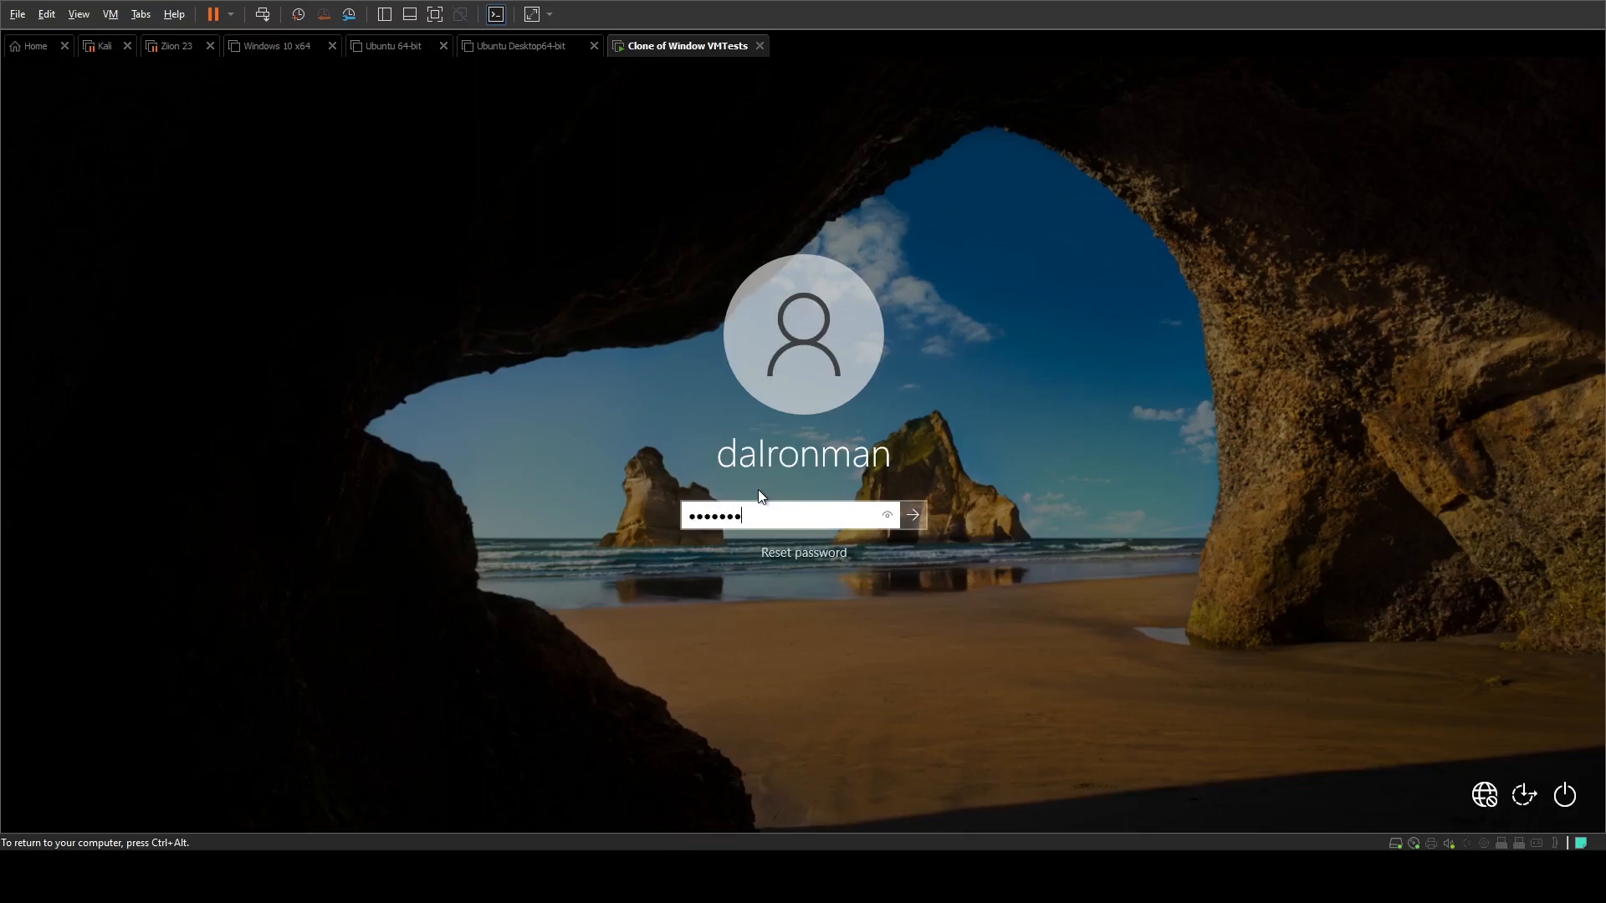
key("Return")
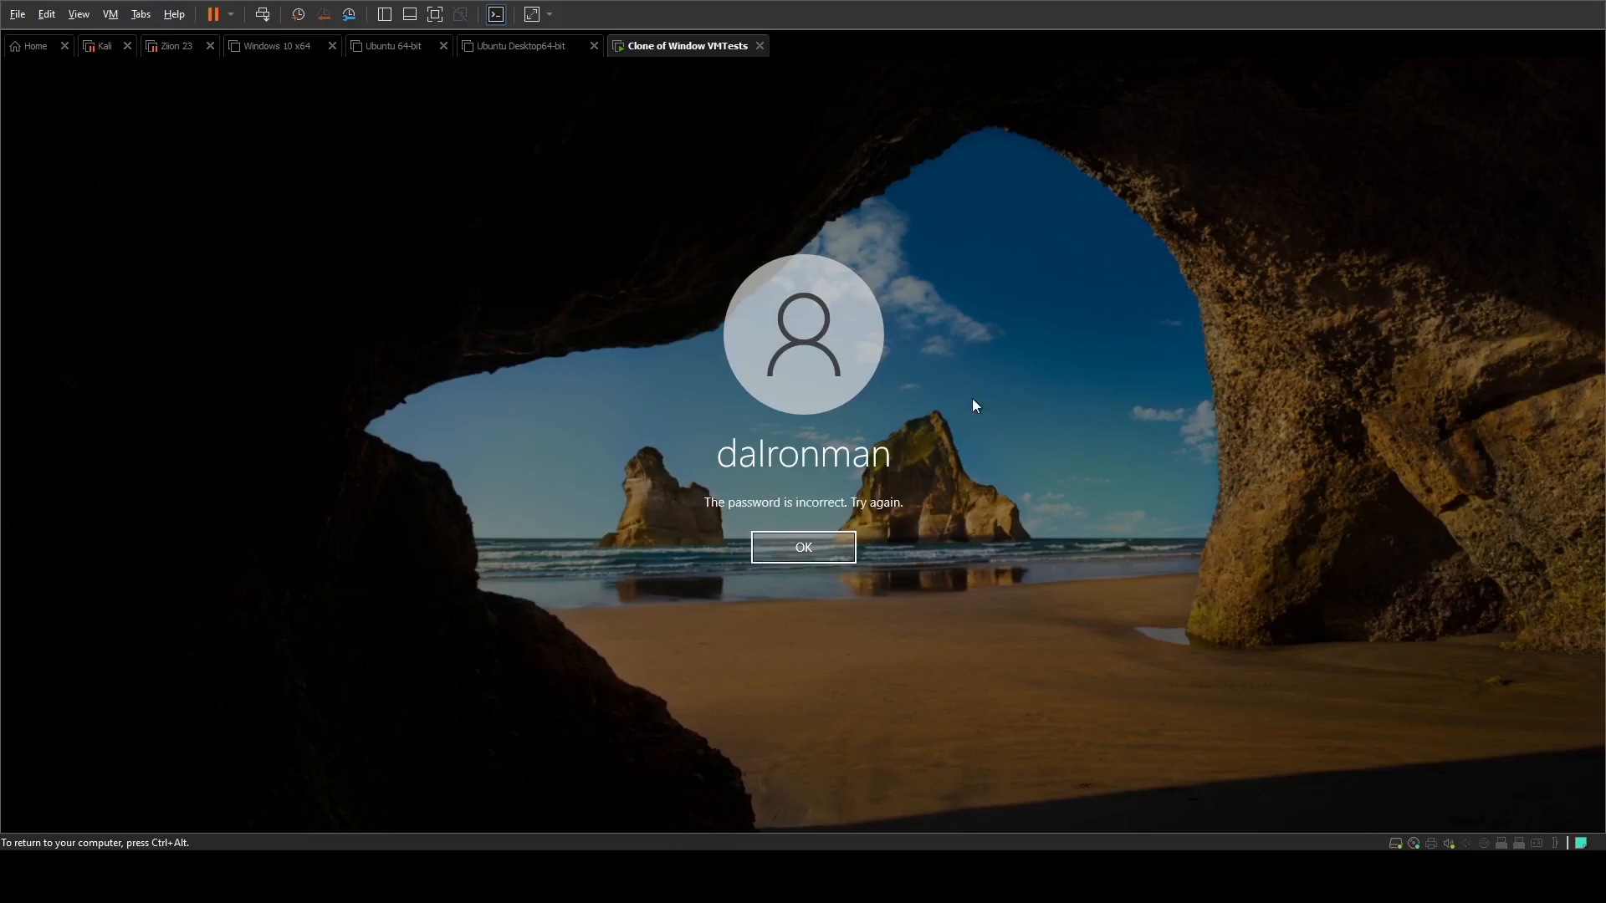
left_click(801, 544)
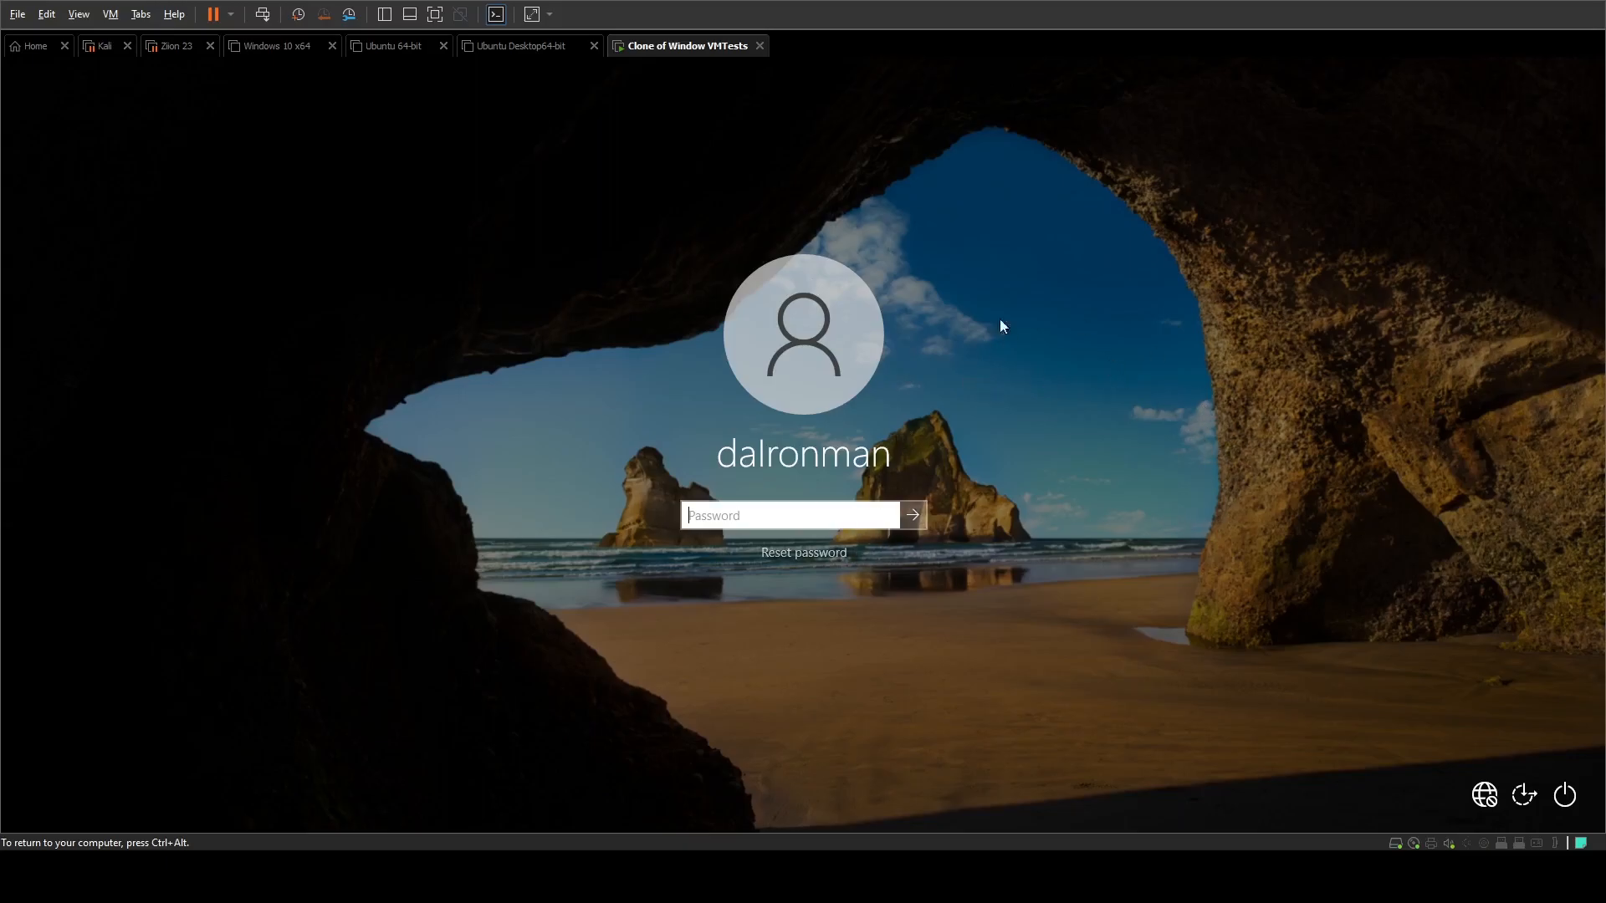
Step: Check in the virtual machine's hardware settings that CD/DVD (SATA) uses the ISO image D:\downloads\HBCD_PE_x64.iso
key("ctrl+alt")
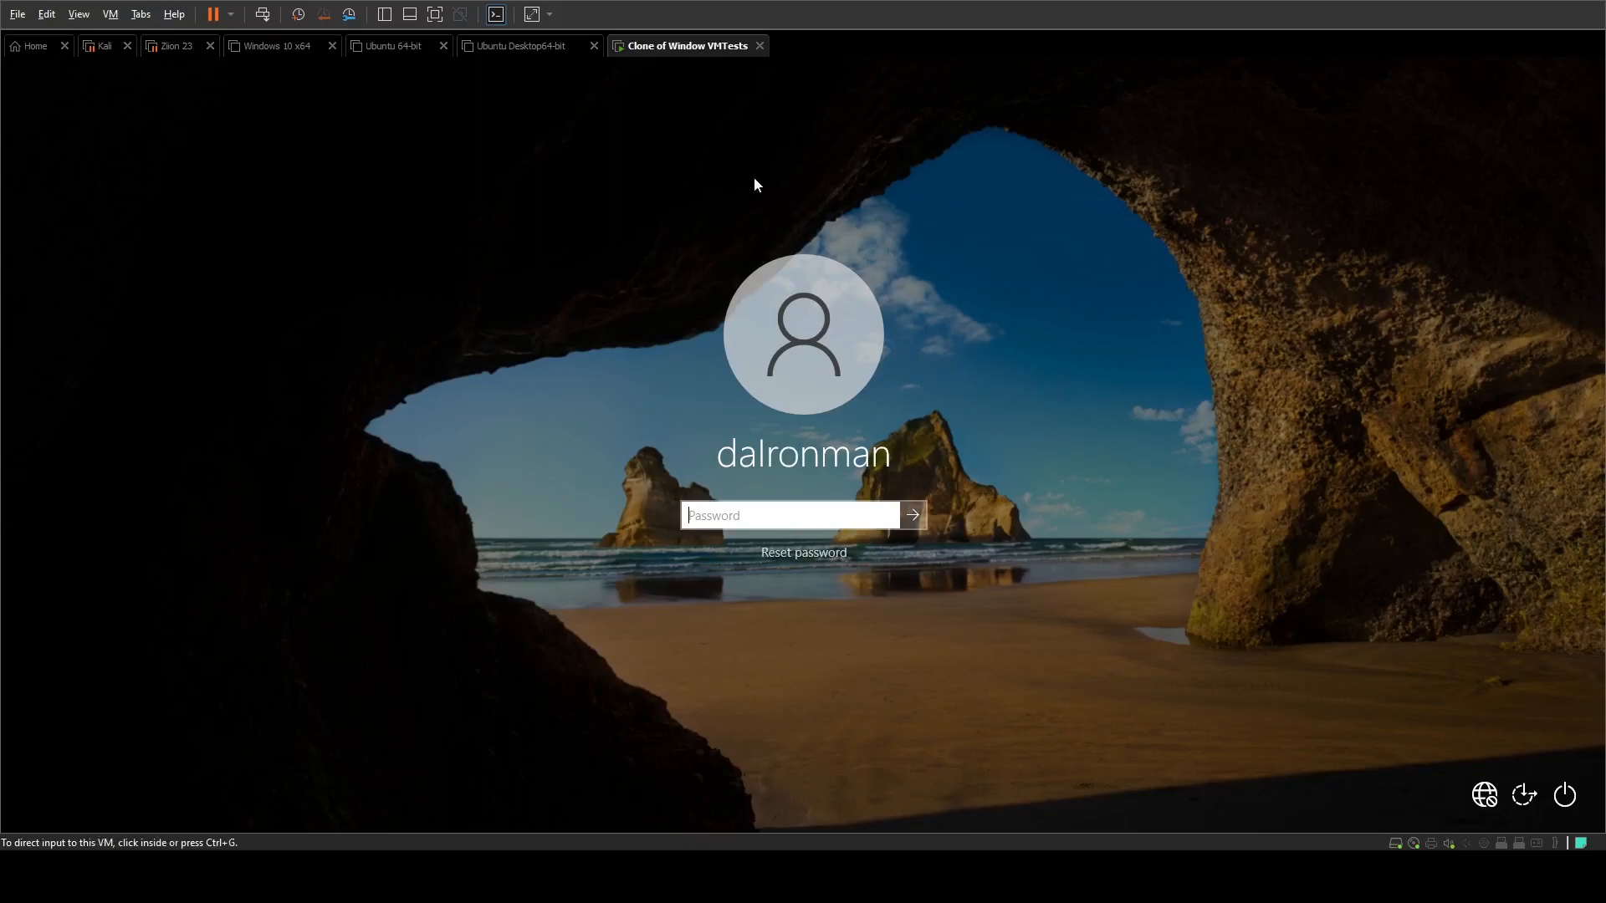
left_click(787, 276)
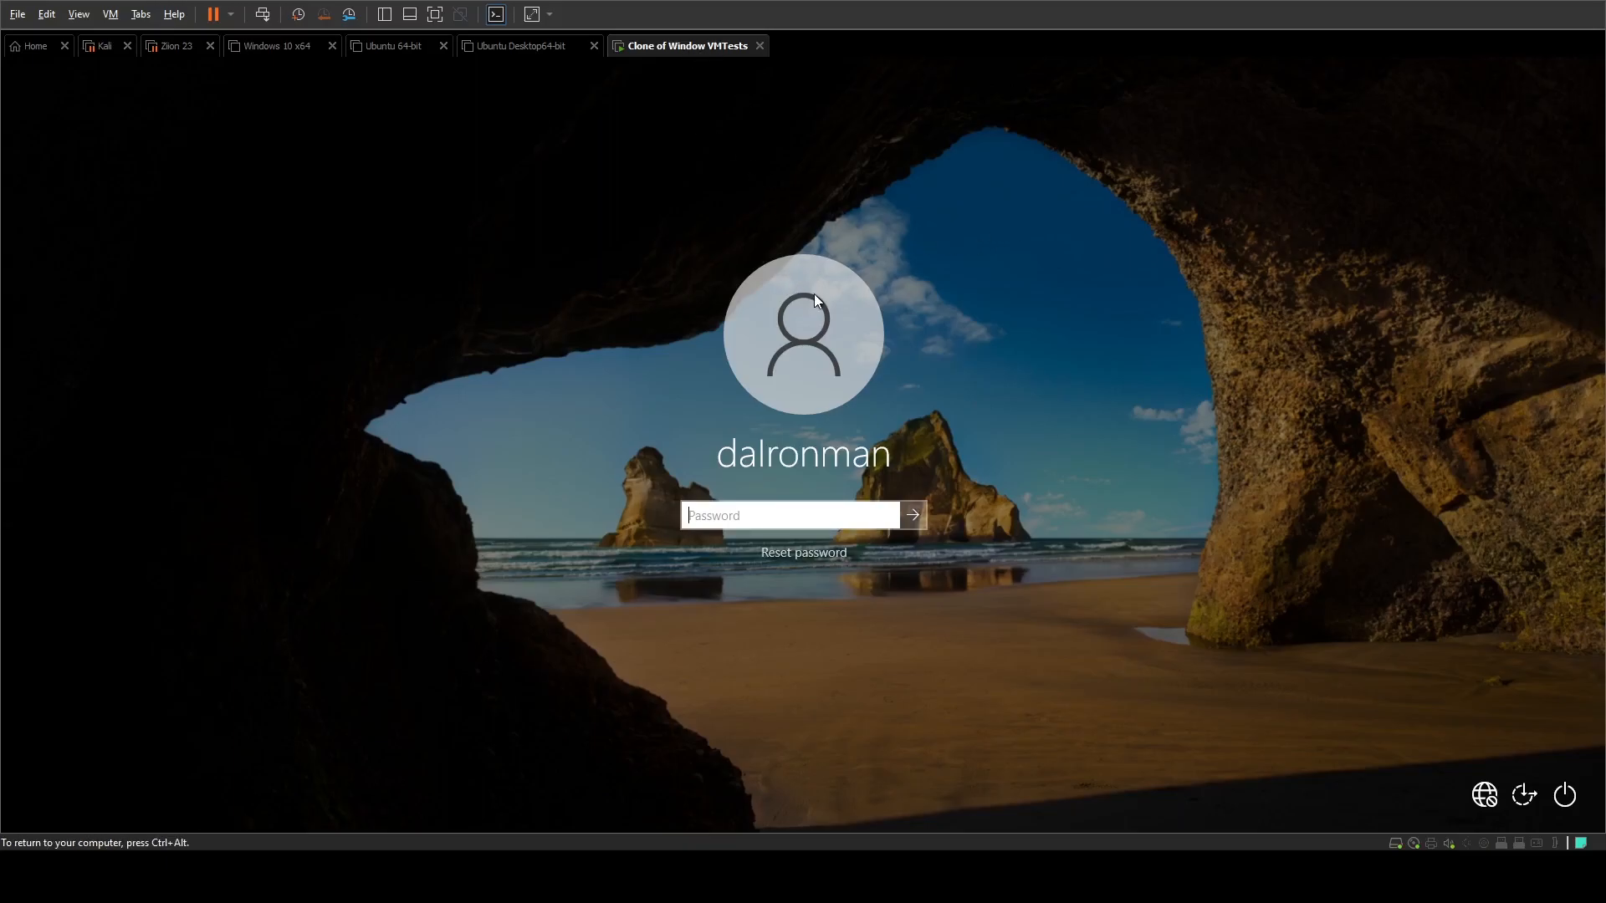
key("ctrl+alt")
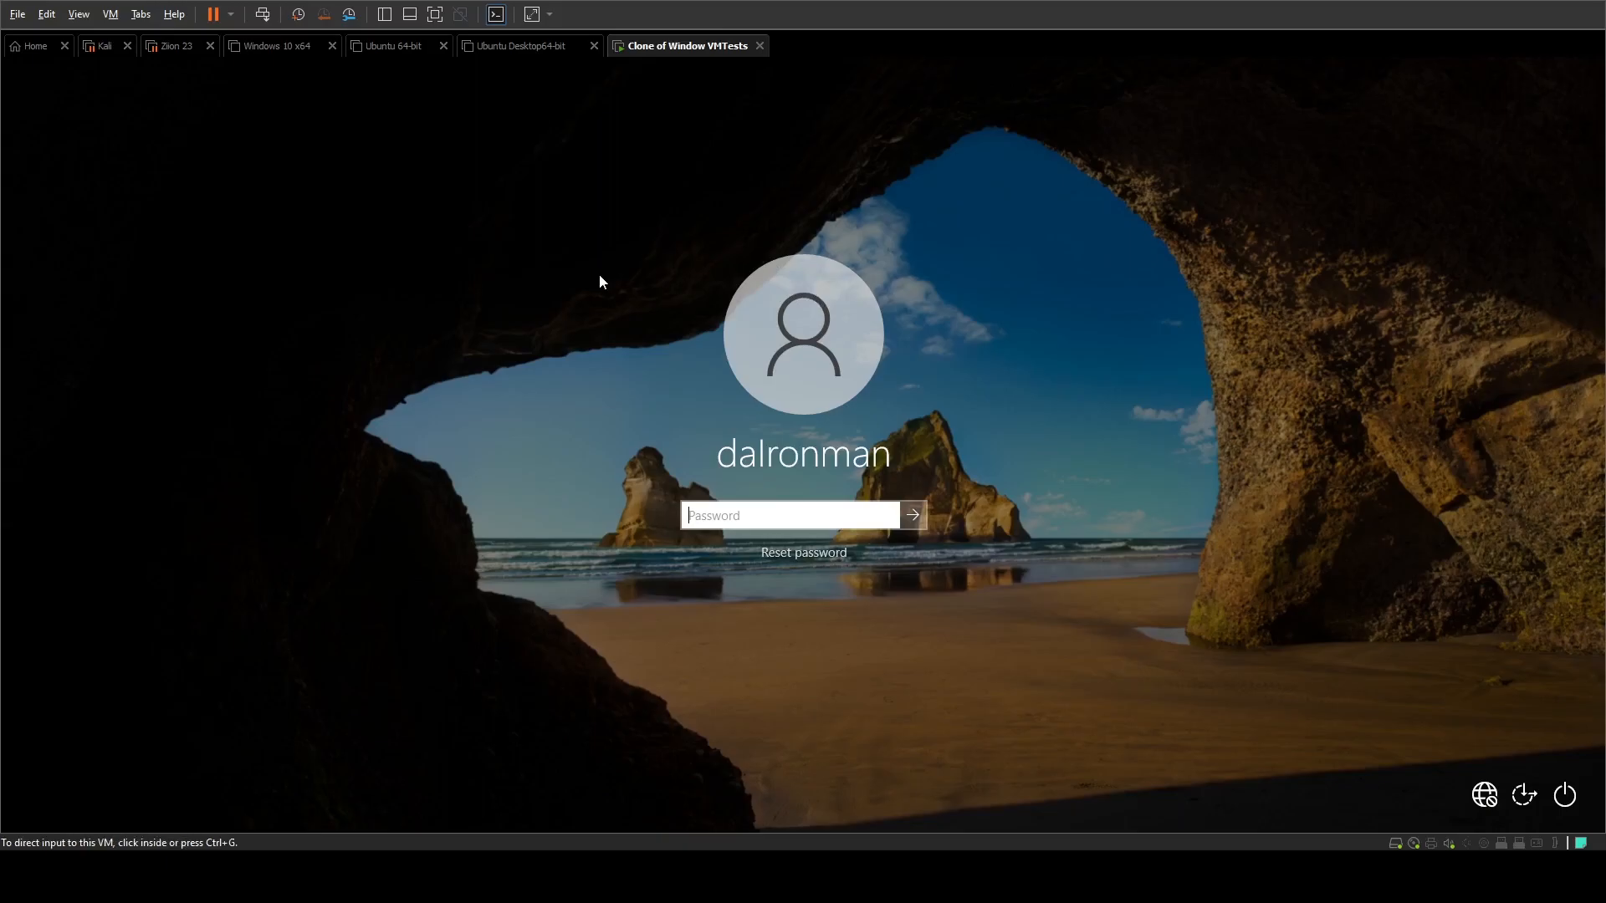
key("ctrl+d")
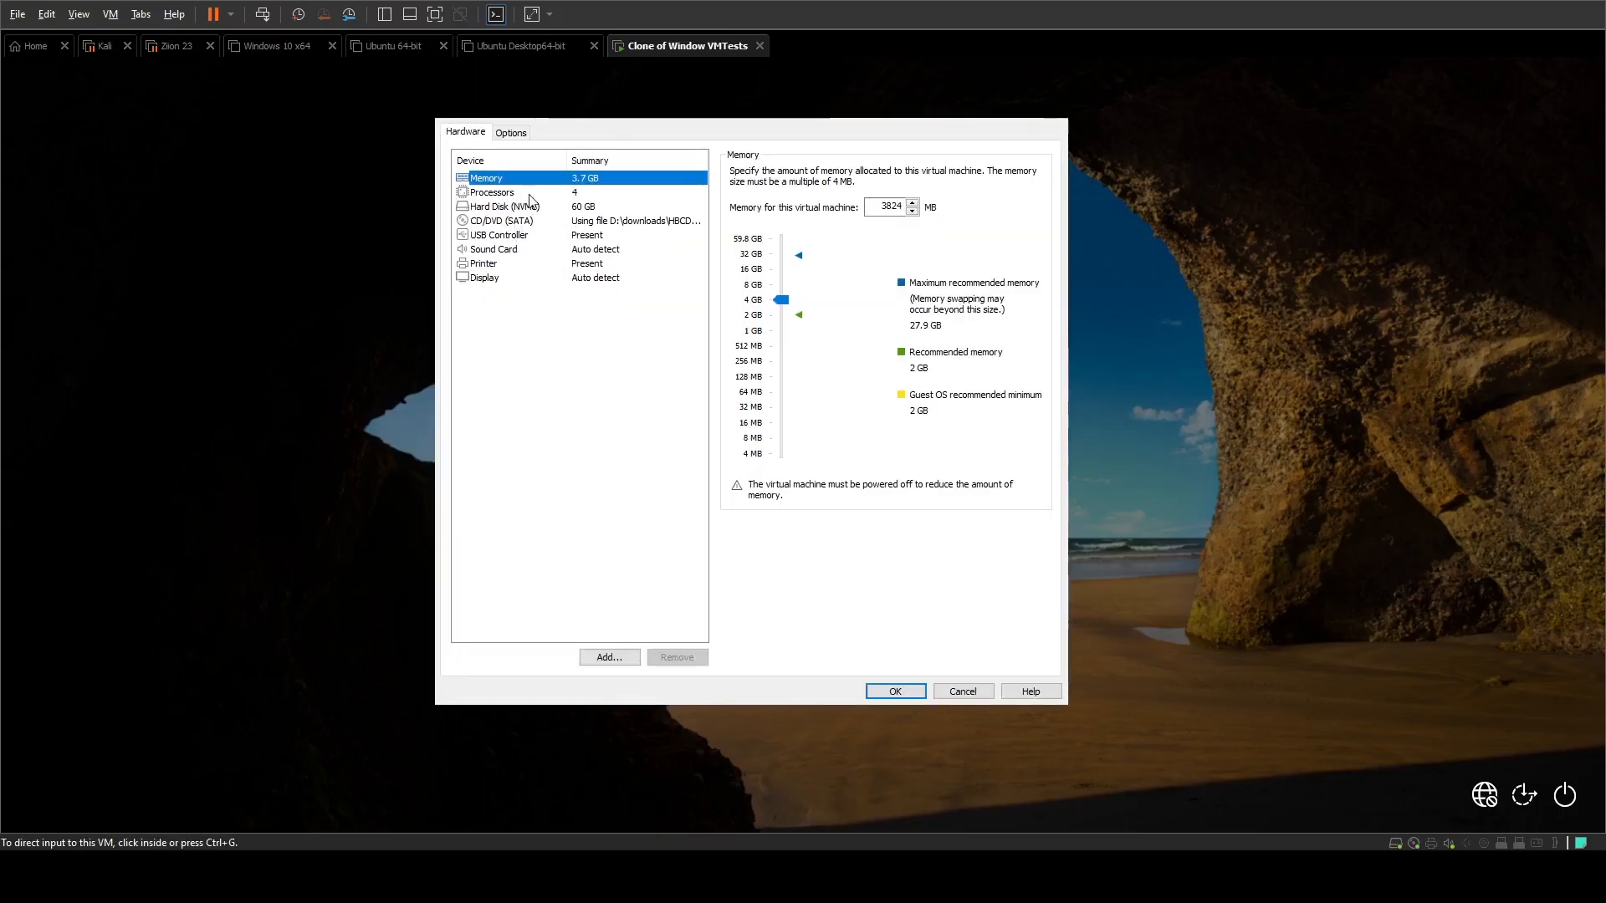
left_click(515, 222)
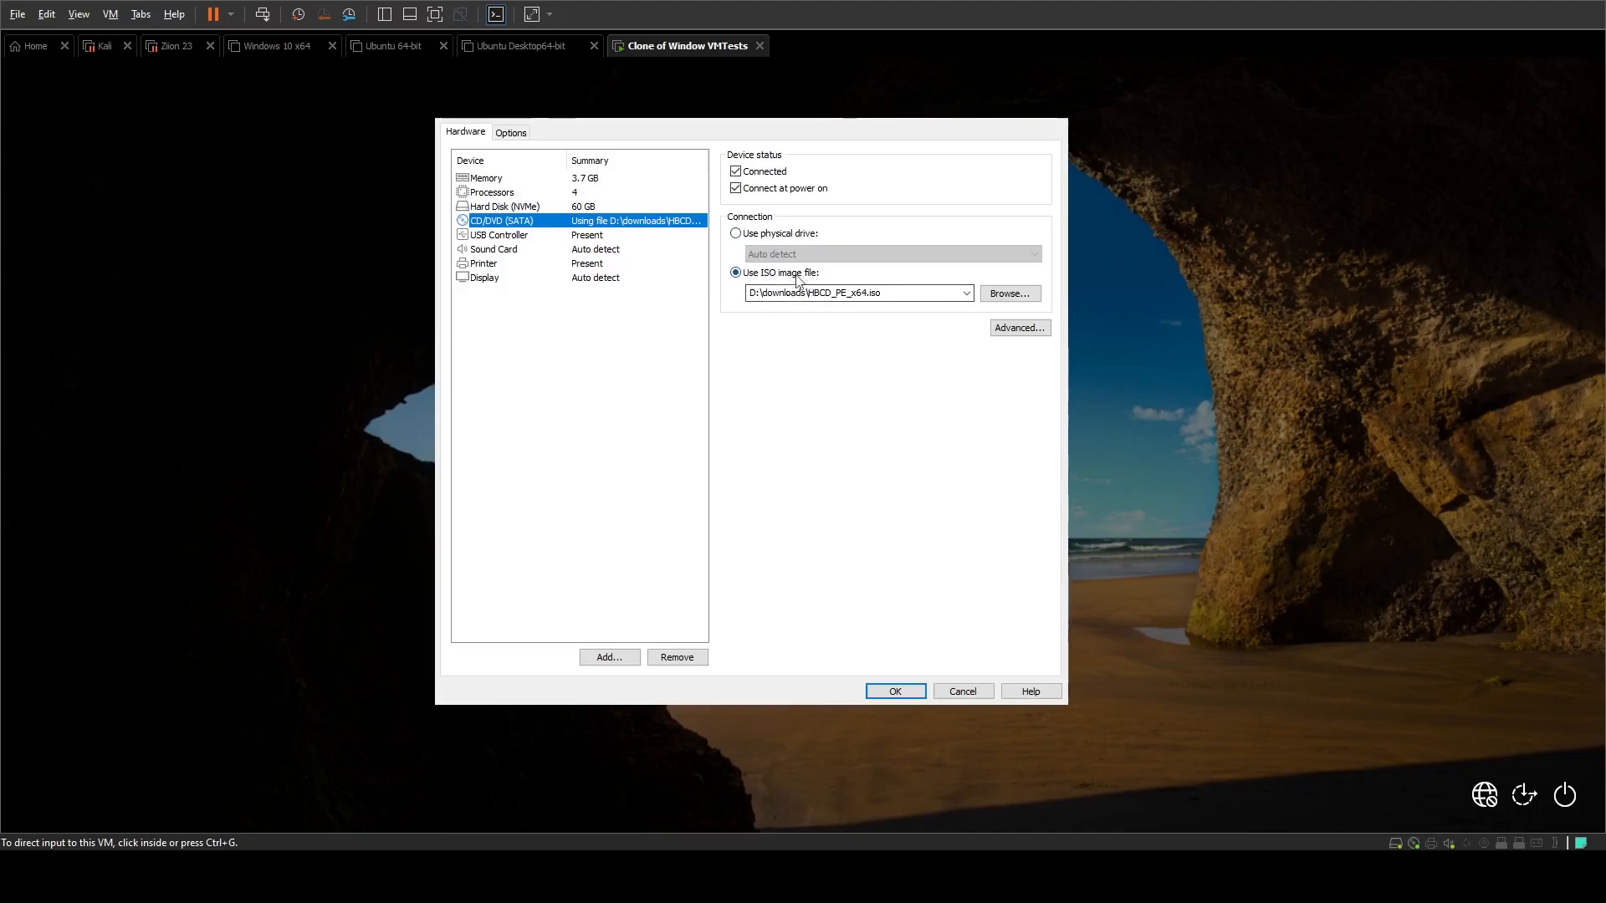
left_click(819, 294)
double_click(886, 294)
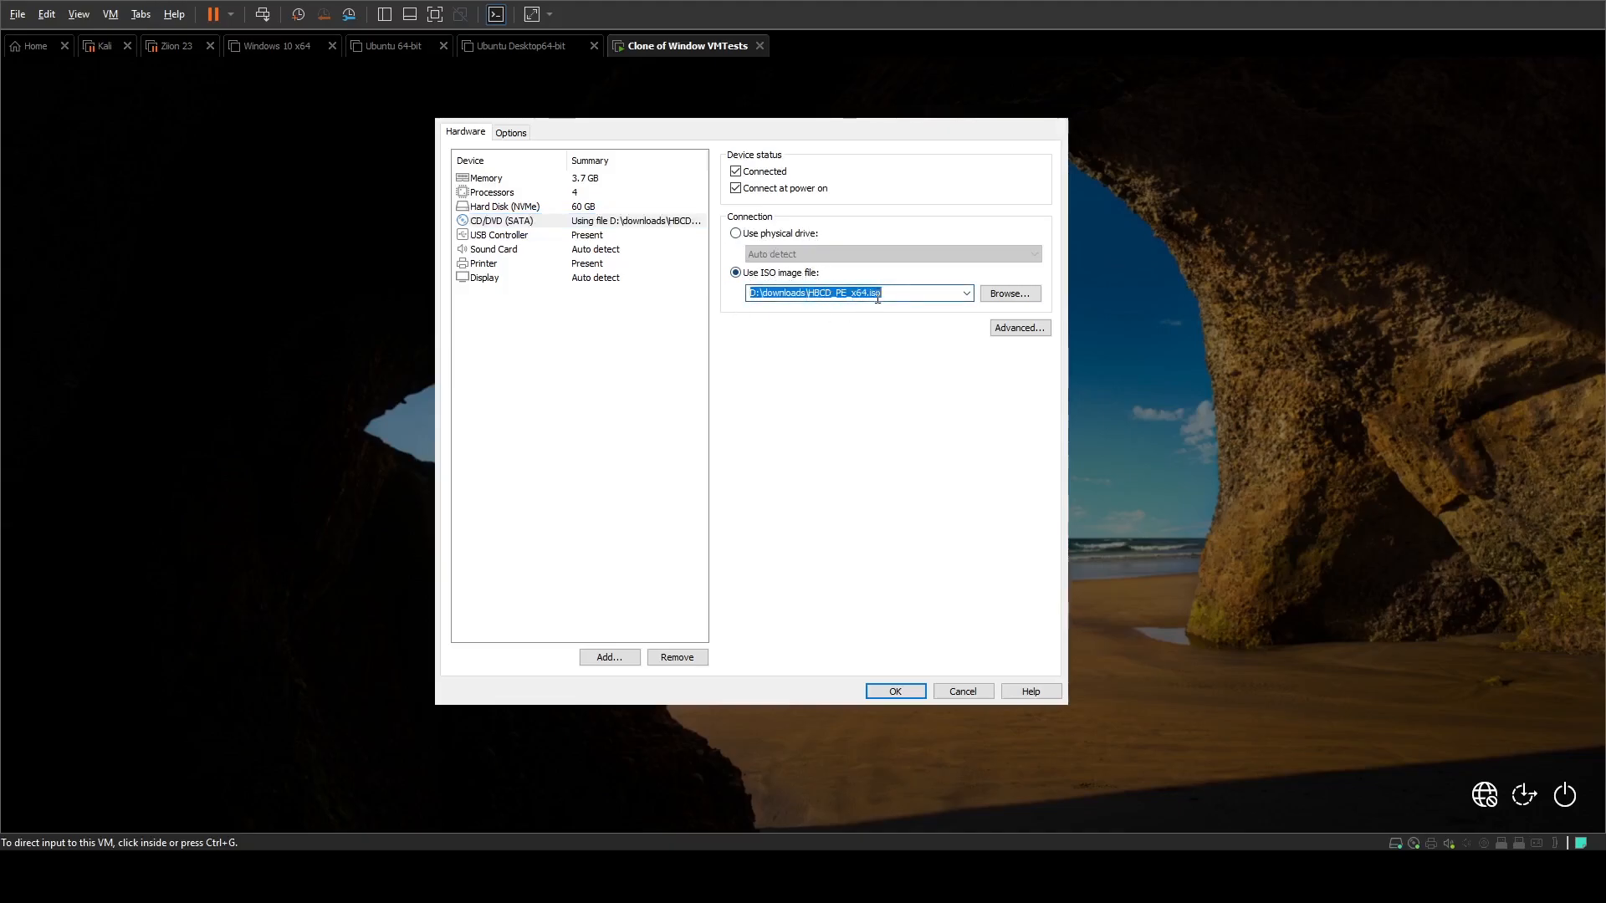
left_click(939, 292)
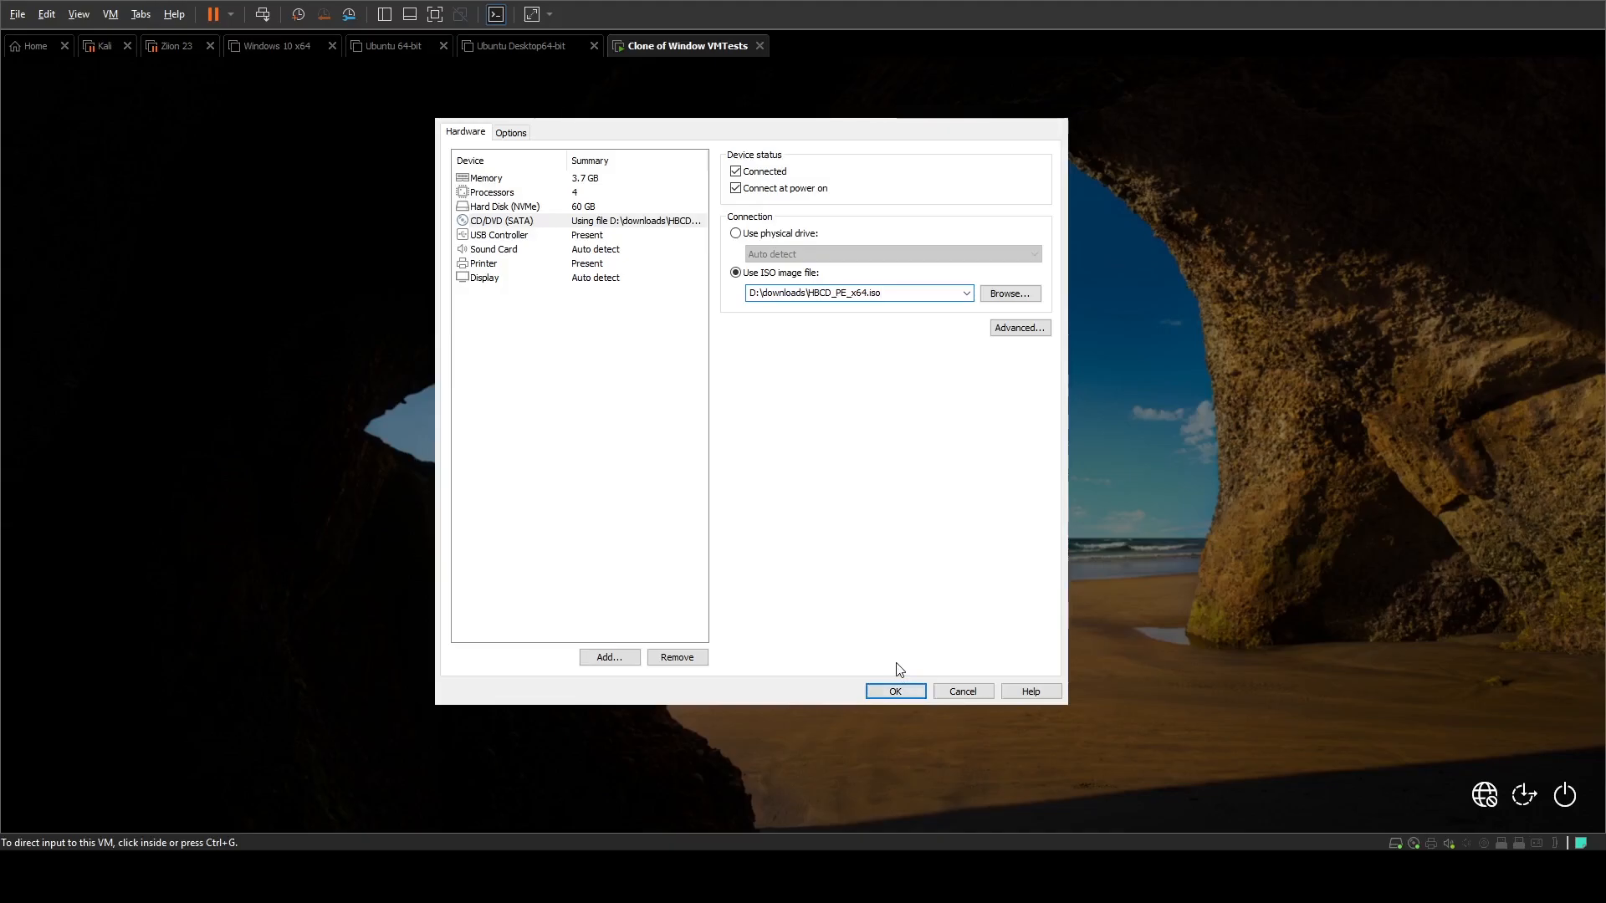
left_click(896, 693)
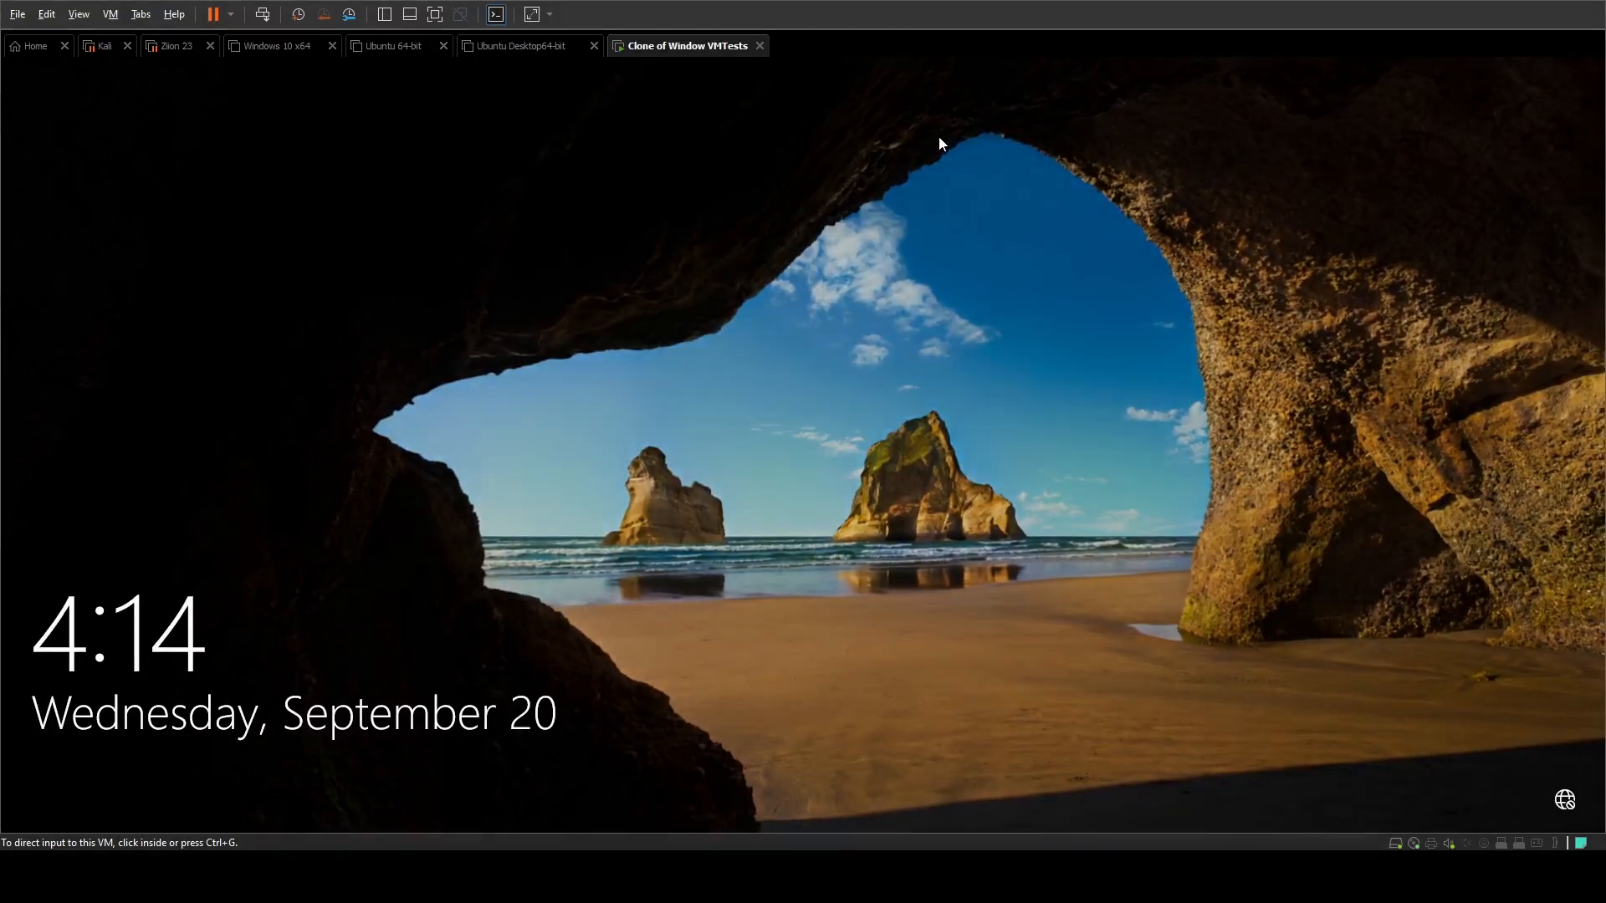
Step: Restart the virtual machine from the Windows sign-in screen into the Boot Manager
left_click(940, 144)
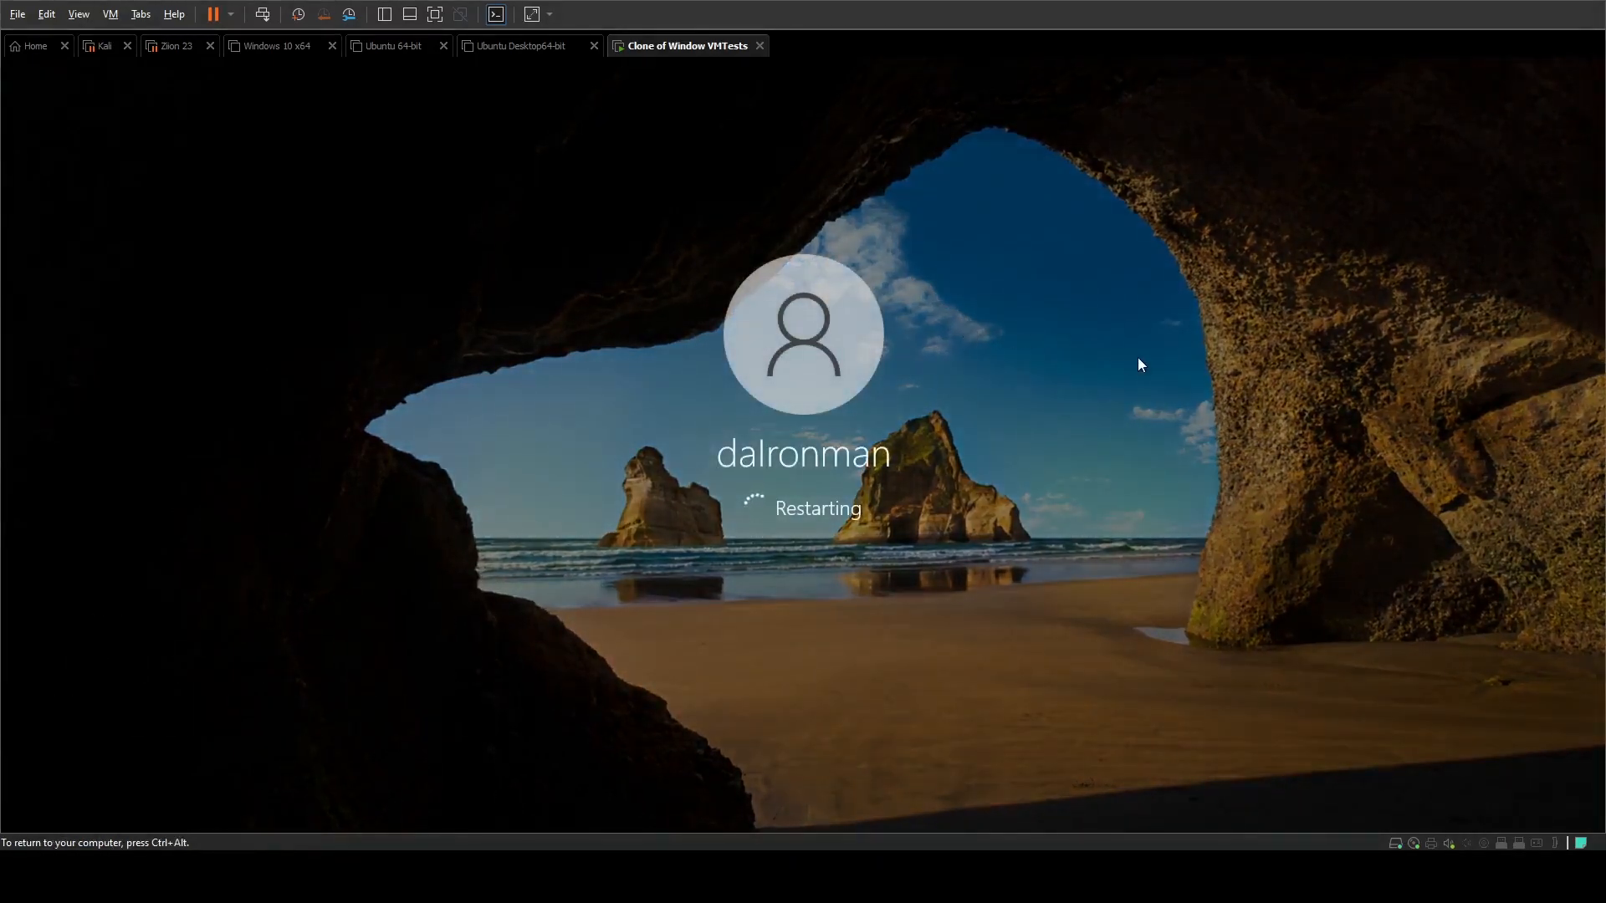
key("ctrl+alt")
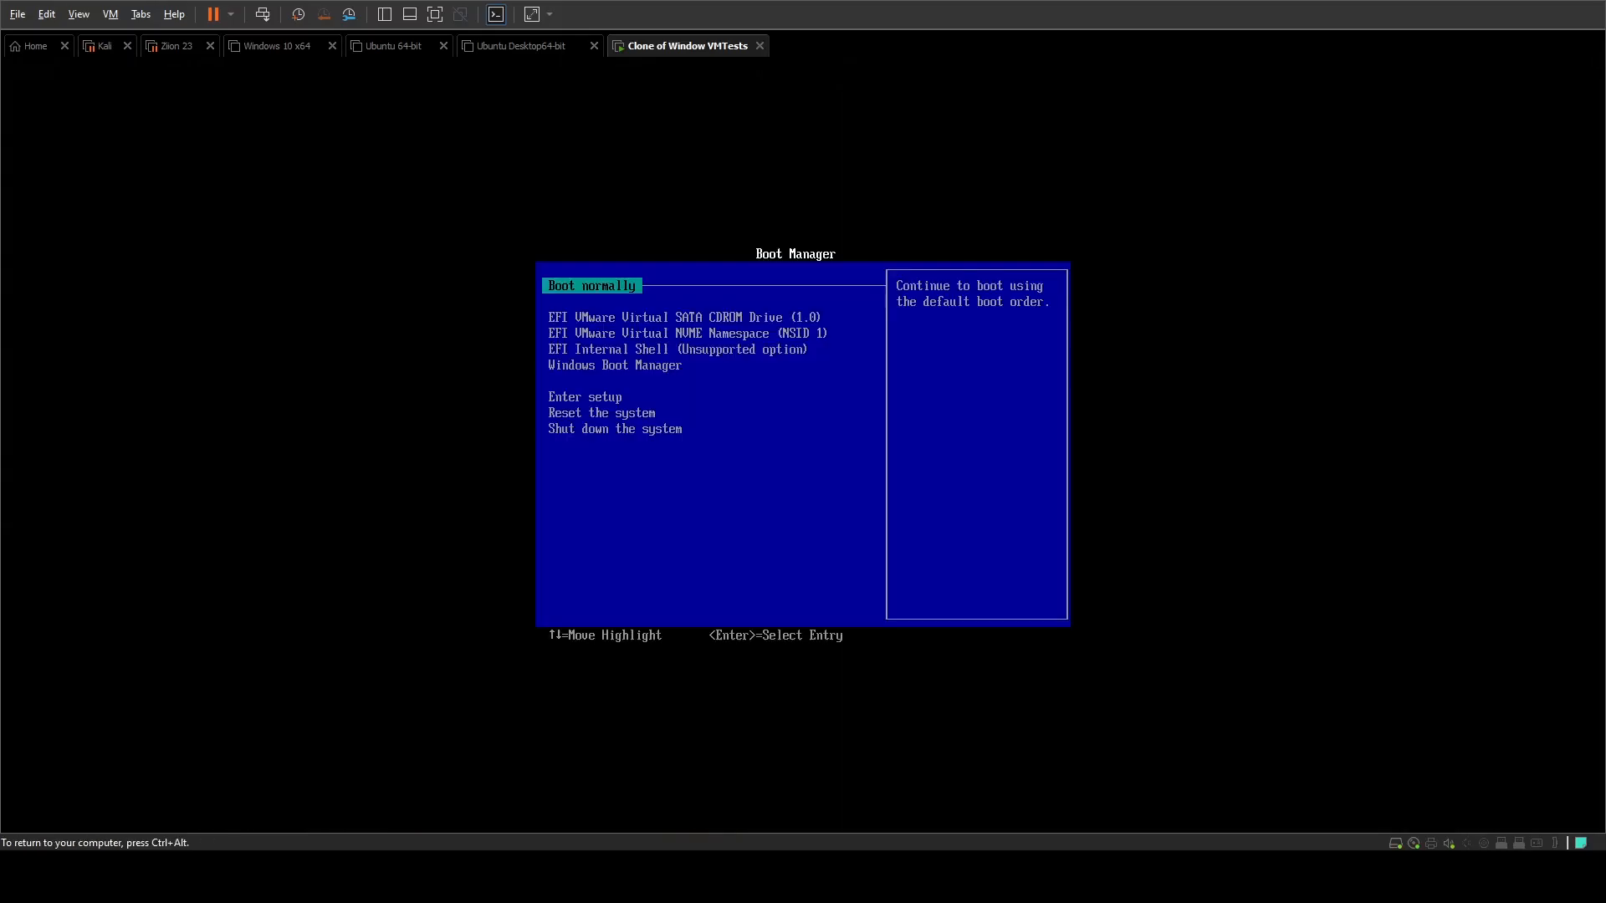
Step: Enter the firmware setup from the Boot Manager
key("Down")
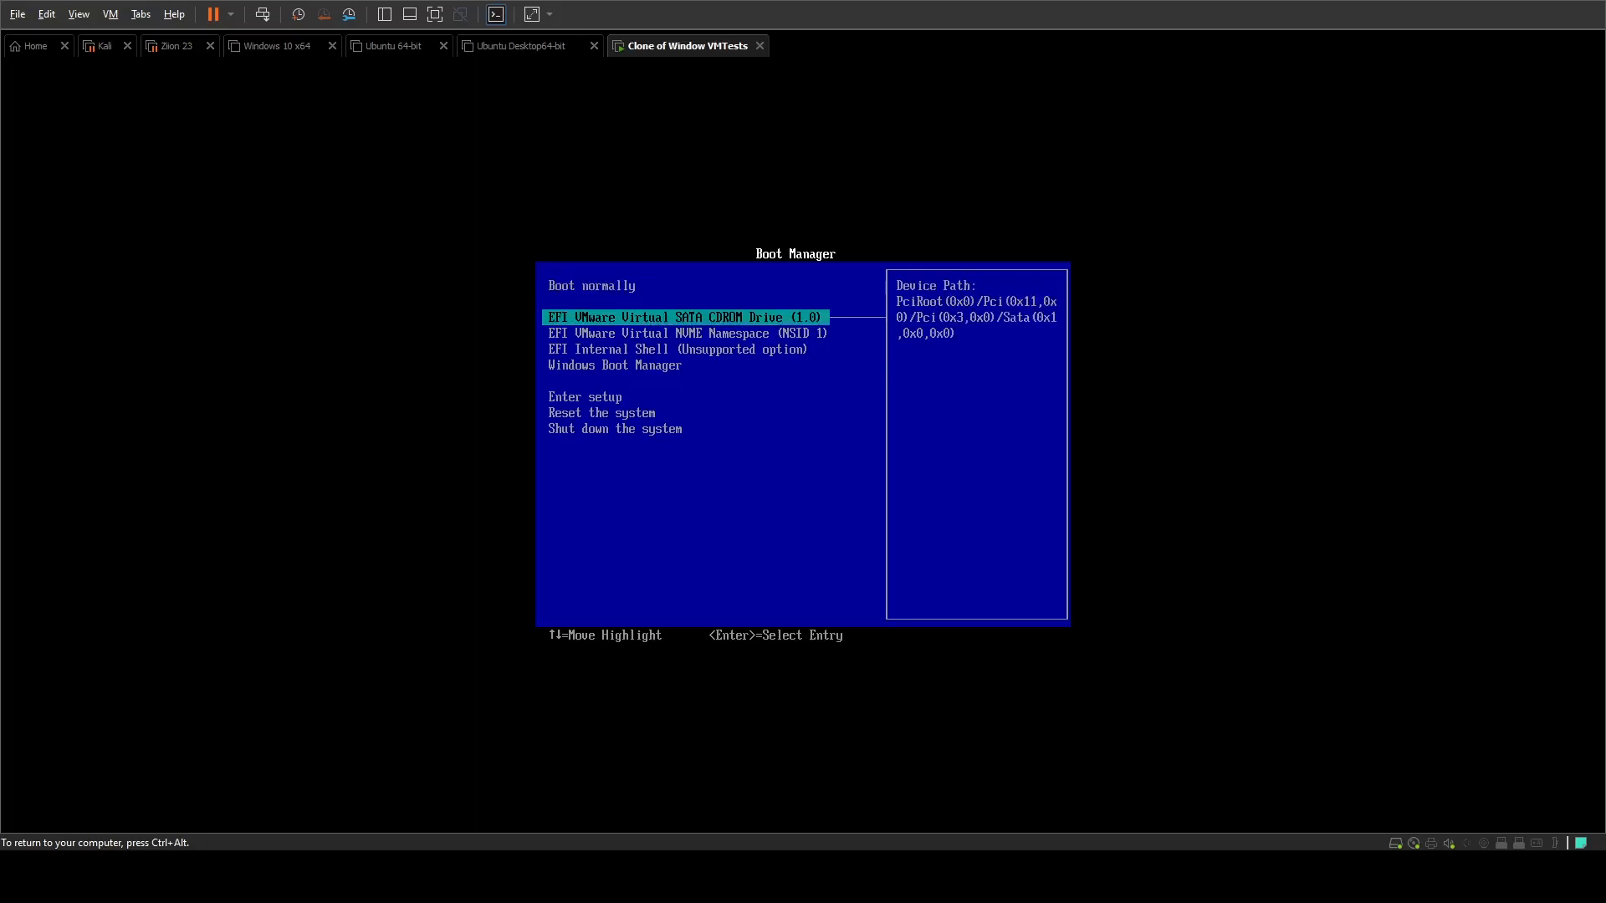
key("Down")
key("Down")
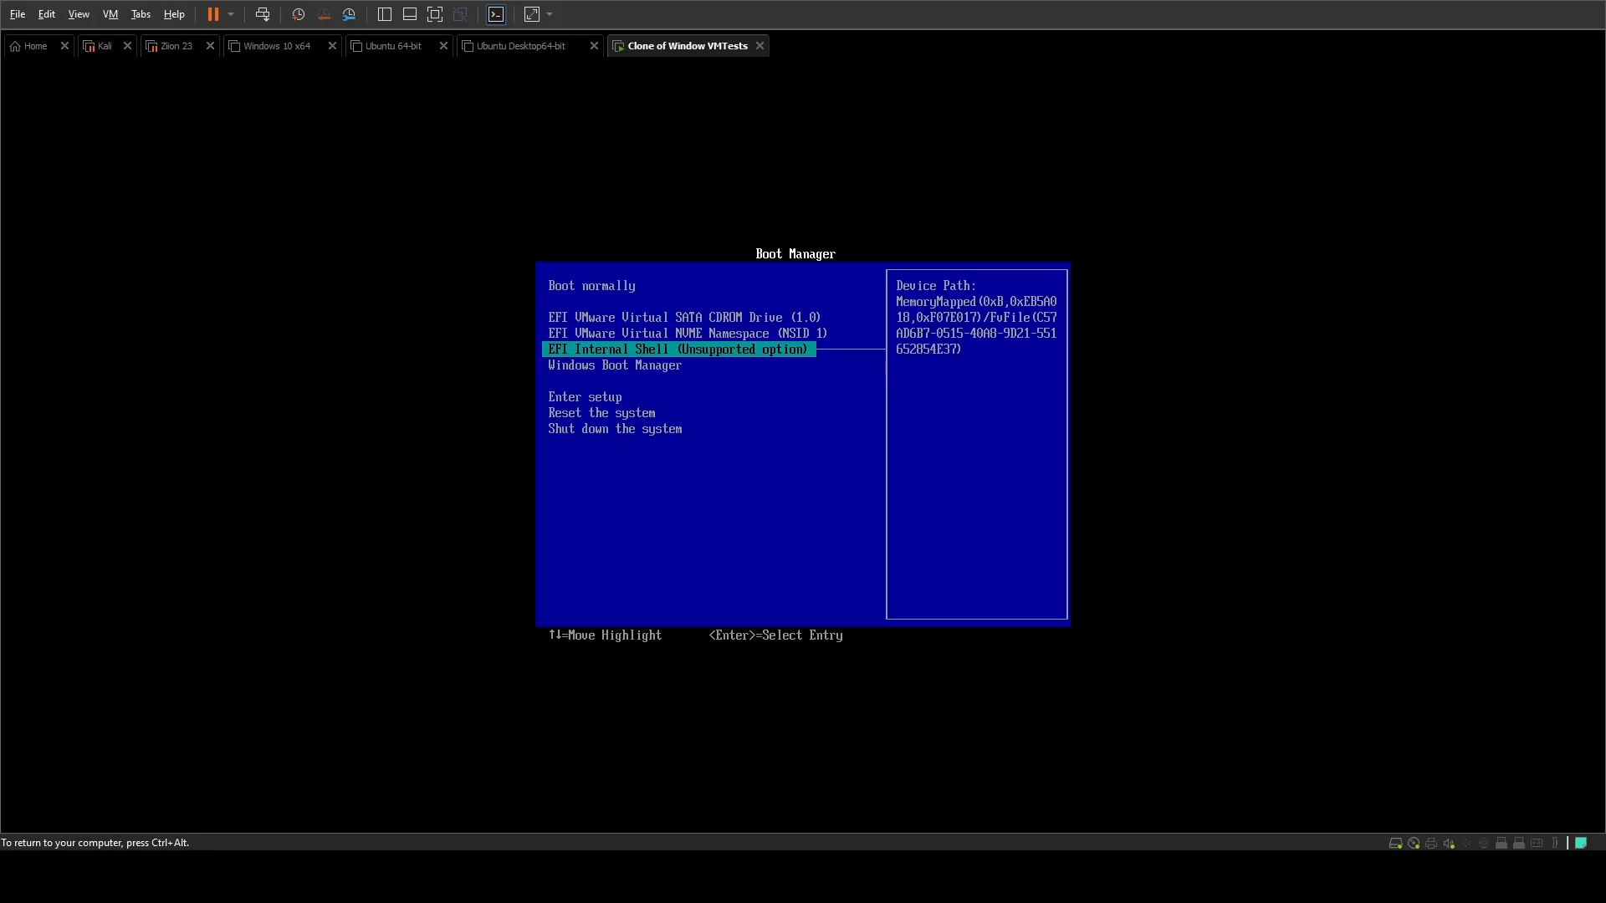
key("Down")
key("Down")
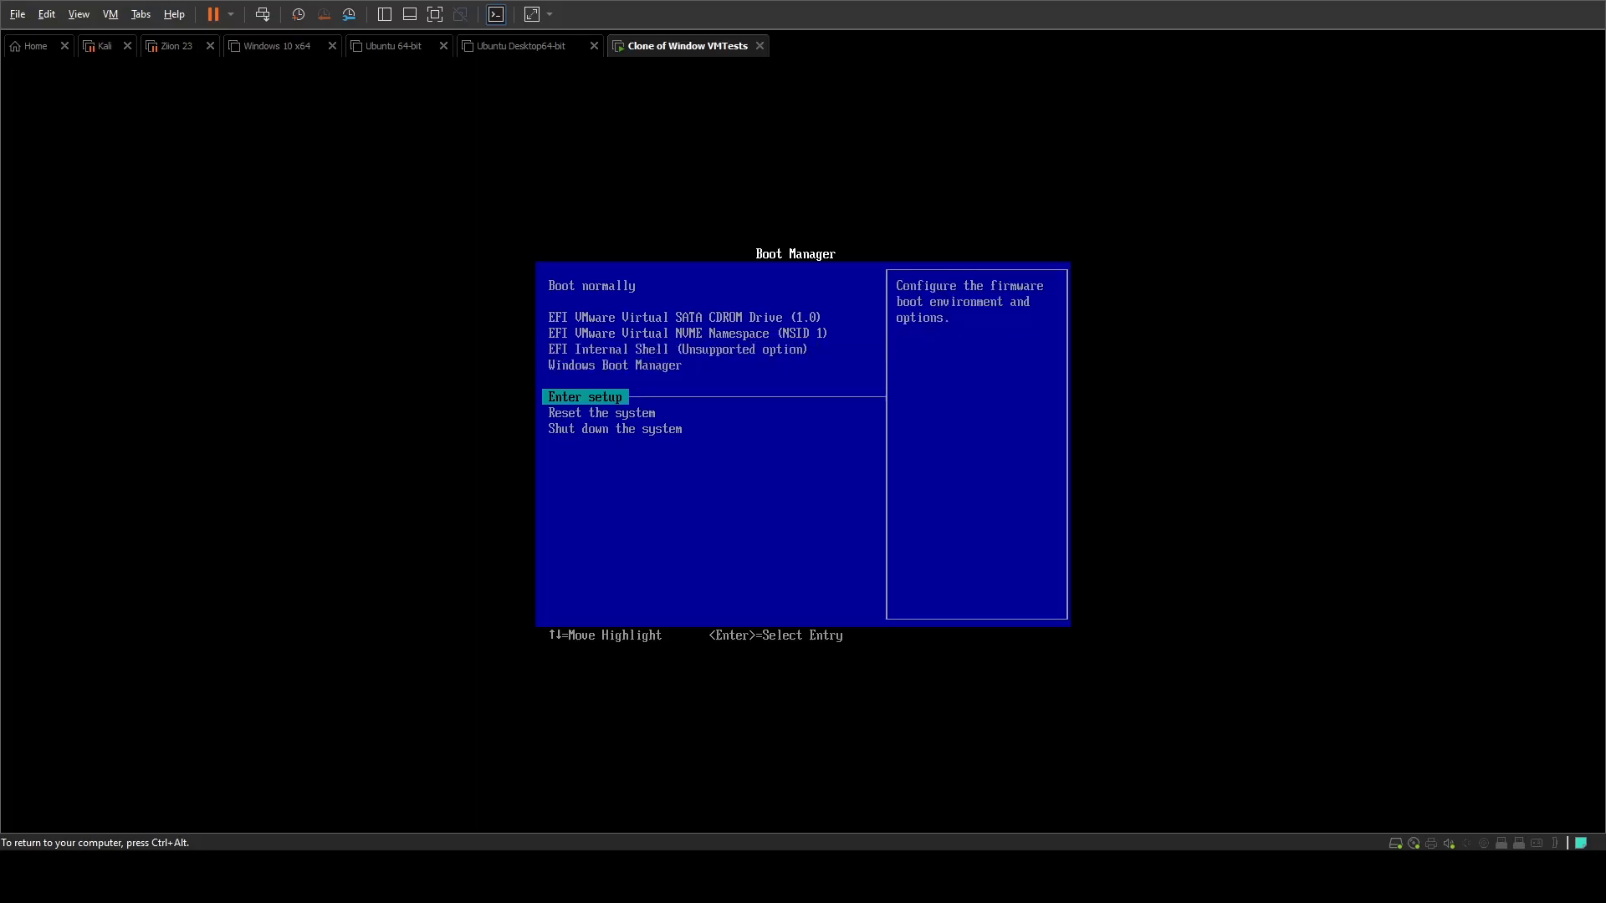
key("Down")
key("Up")
key("Up")
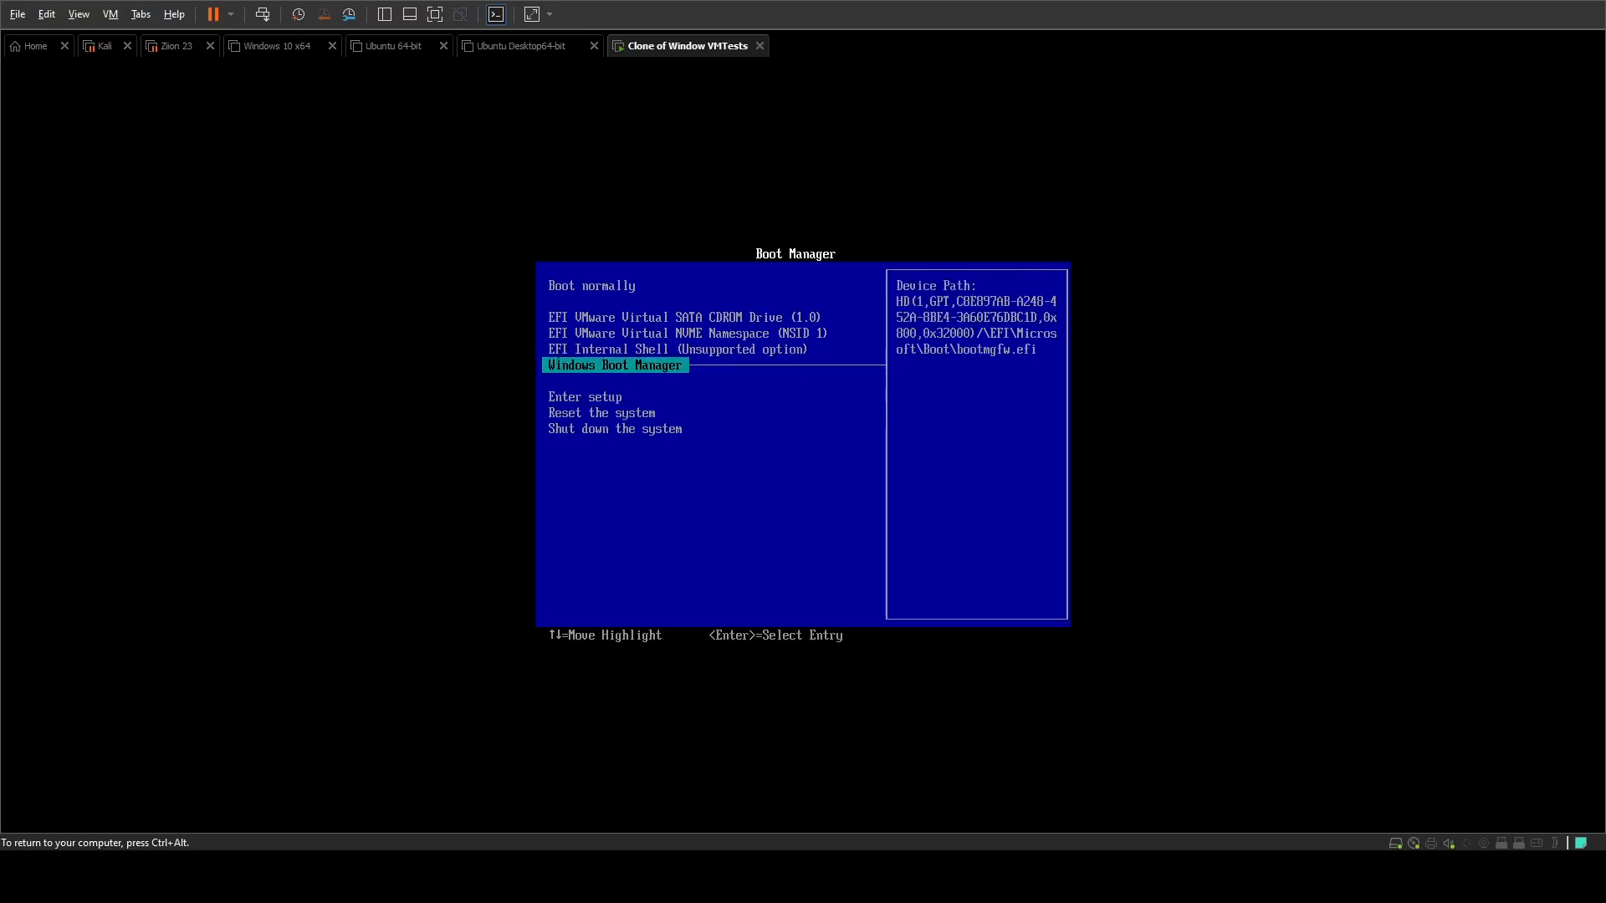
key("Down")
key("Up")
key("Down")
key("Return")
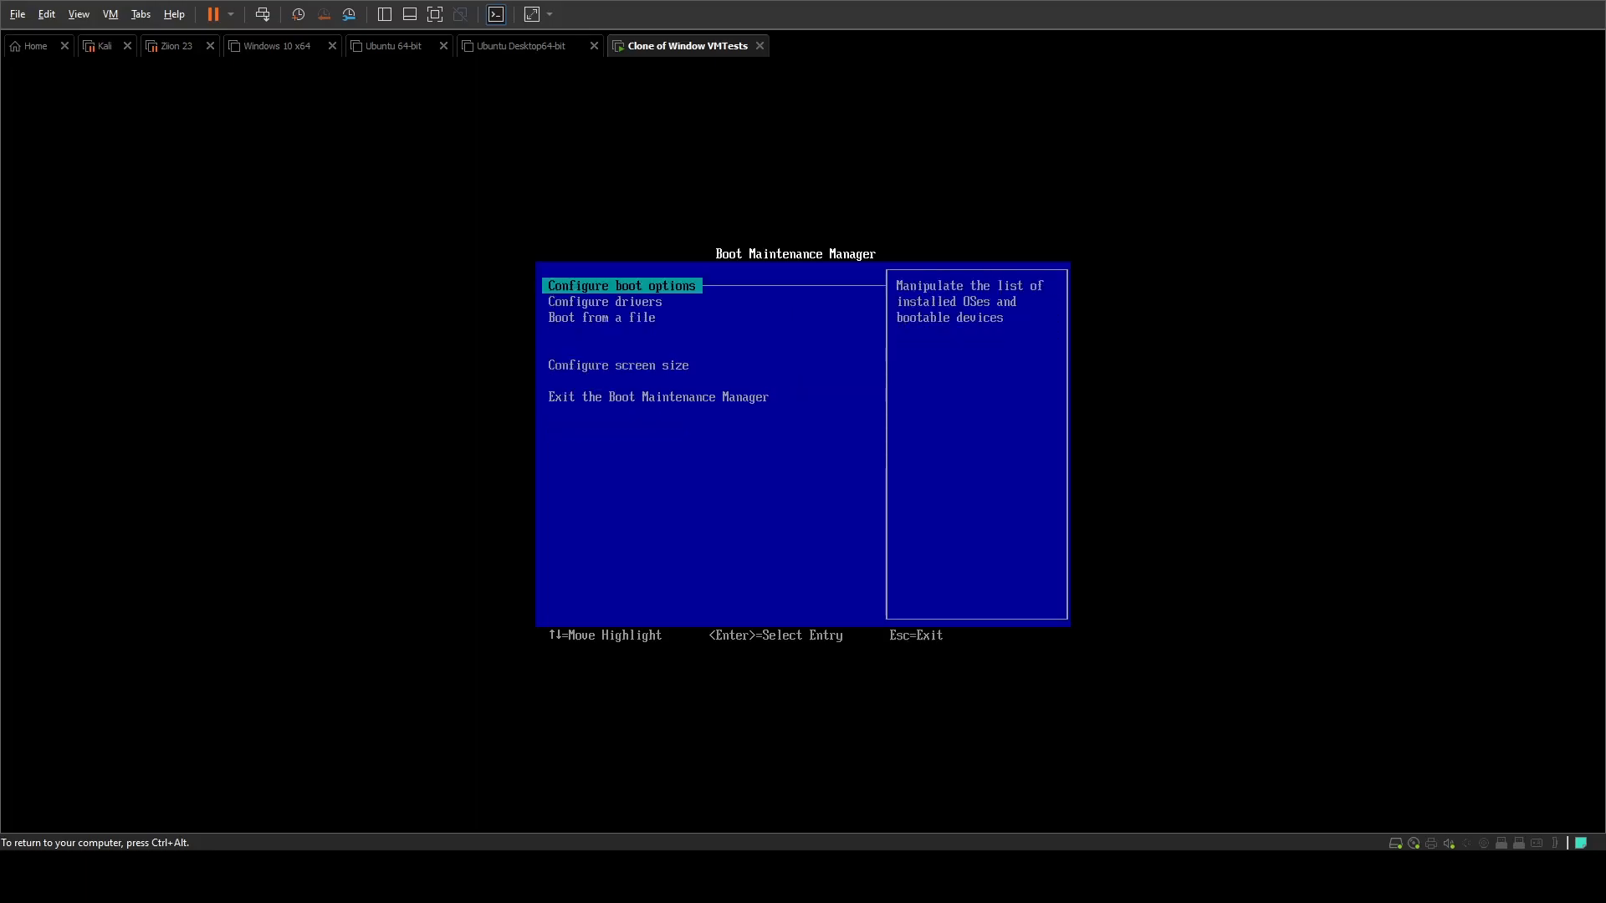
Step: In the configured boot order, move EFI VMware Virtual SATA CDROM Drive (1.0) below EFI VMware Virtual NVME Namespace (NSID 1)
key("Down")
key("Down")
key("Up")
key("Up")
key("Return")
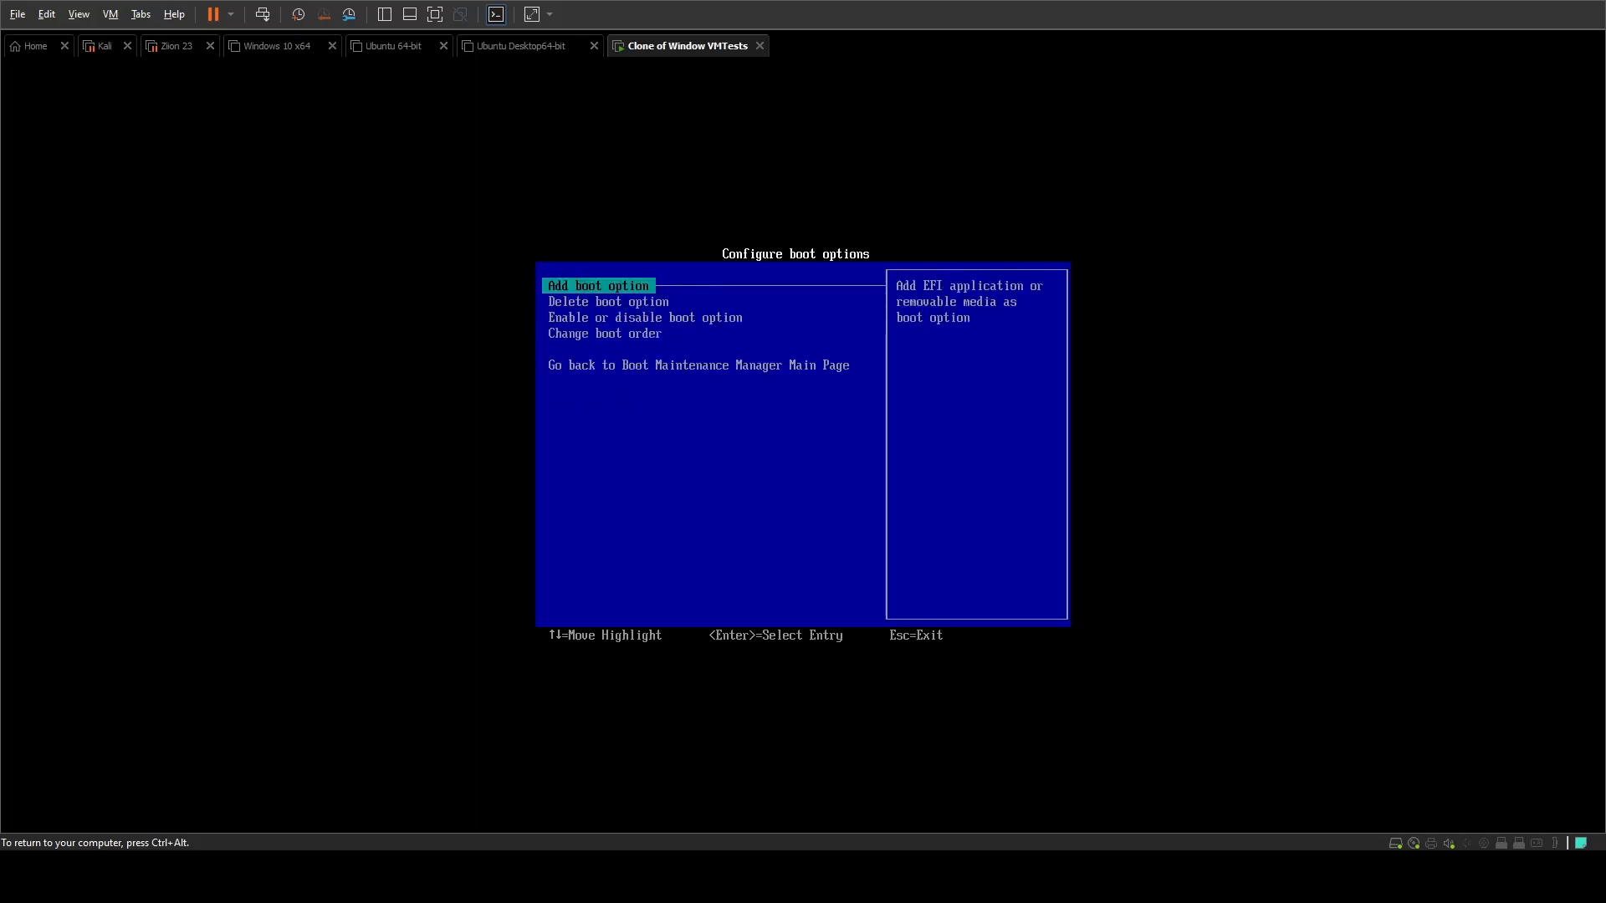
key("Down")
key("Down")
key("Down")
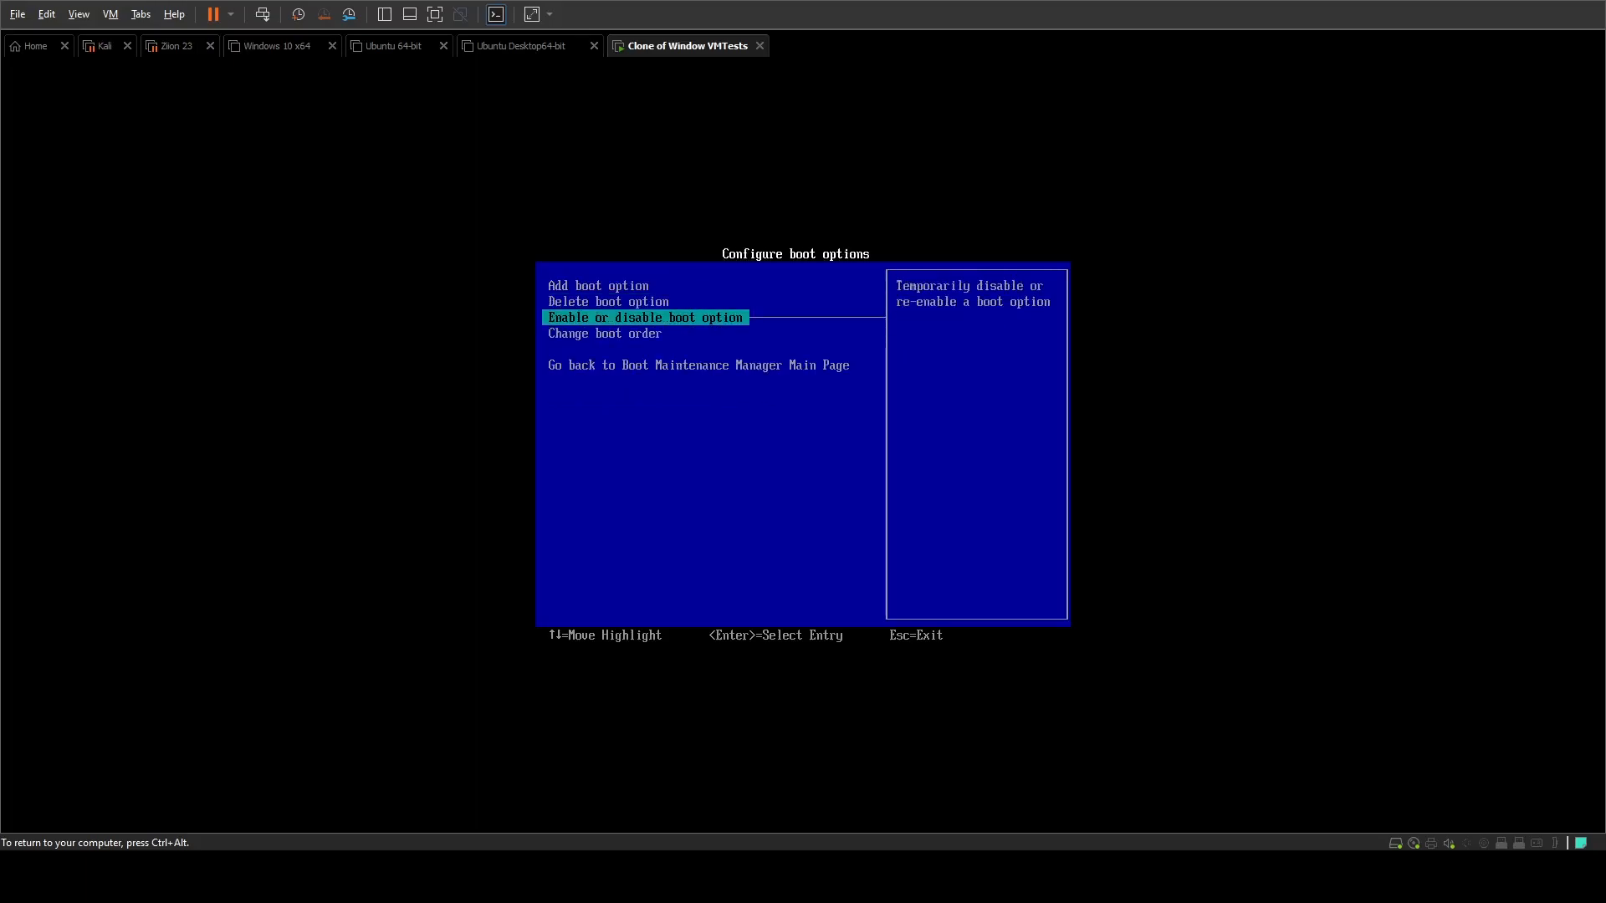
key("Return")
key("Return")
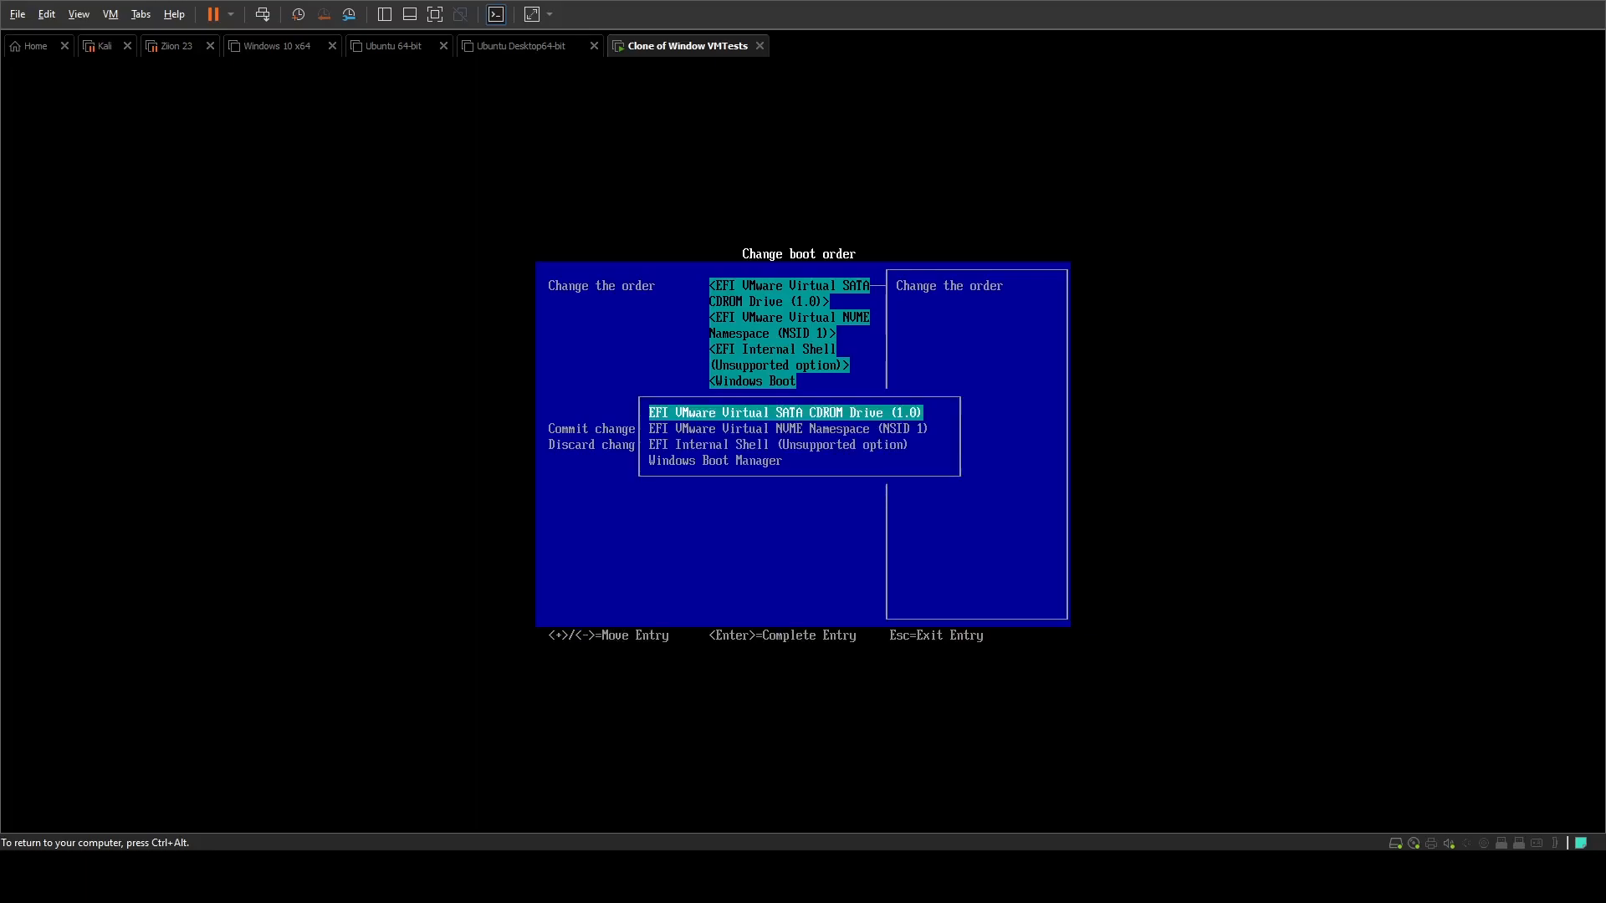
key("minus")
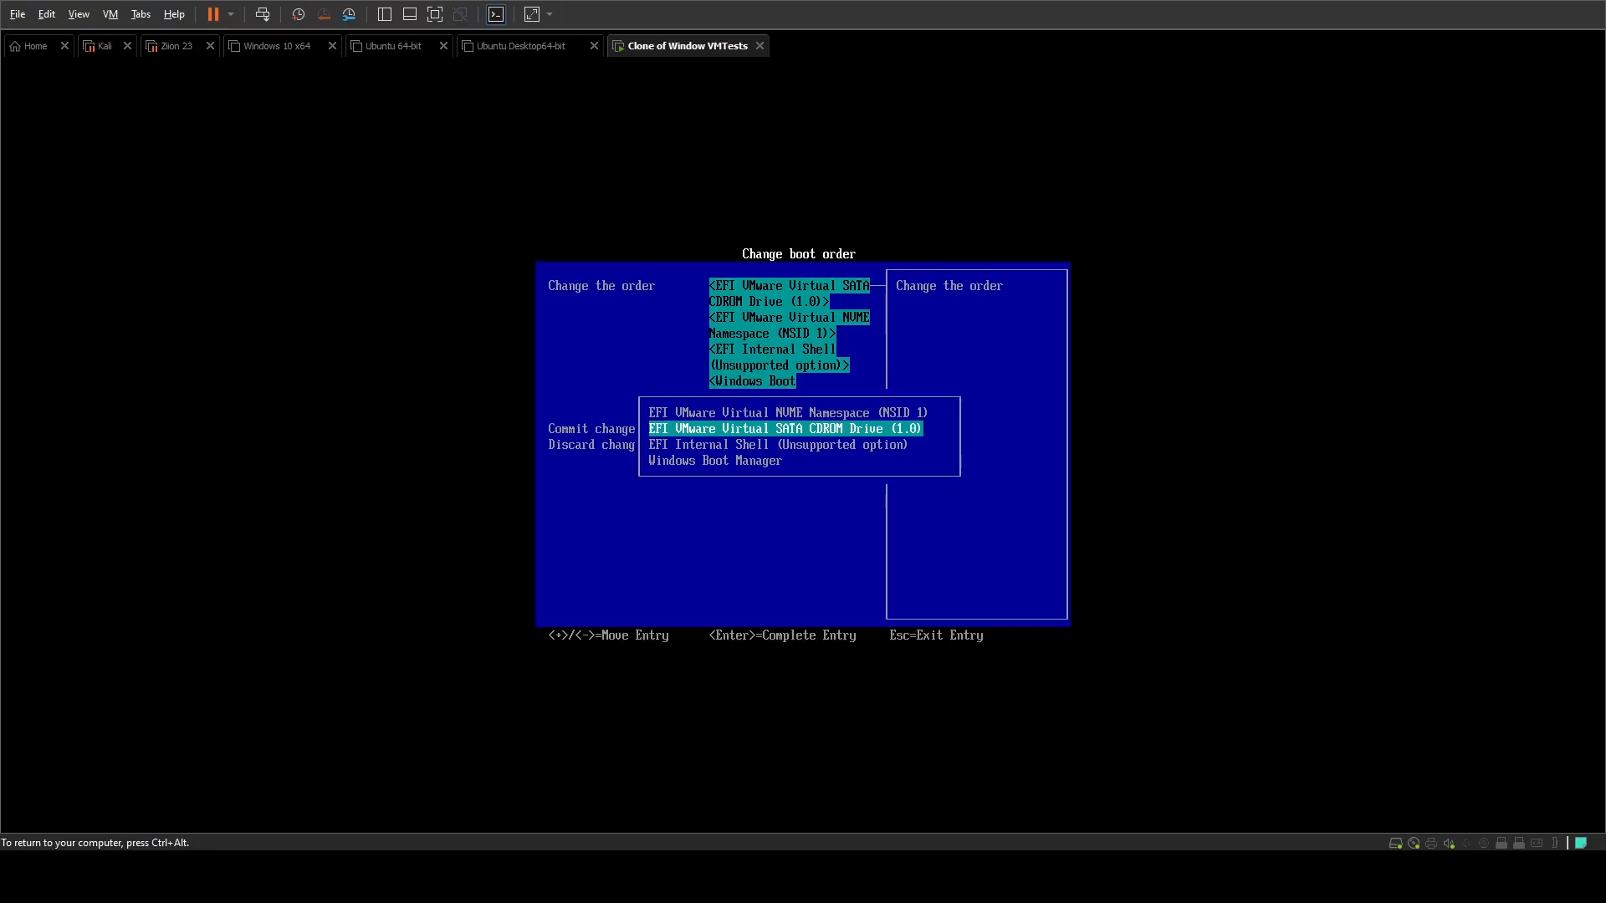
key("Return")
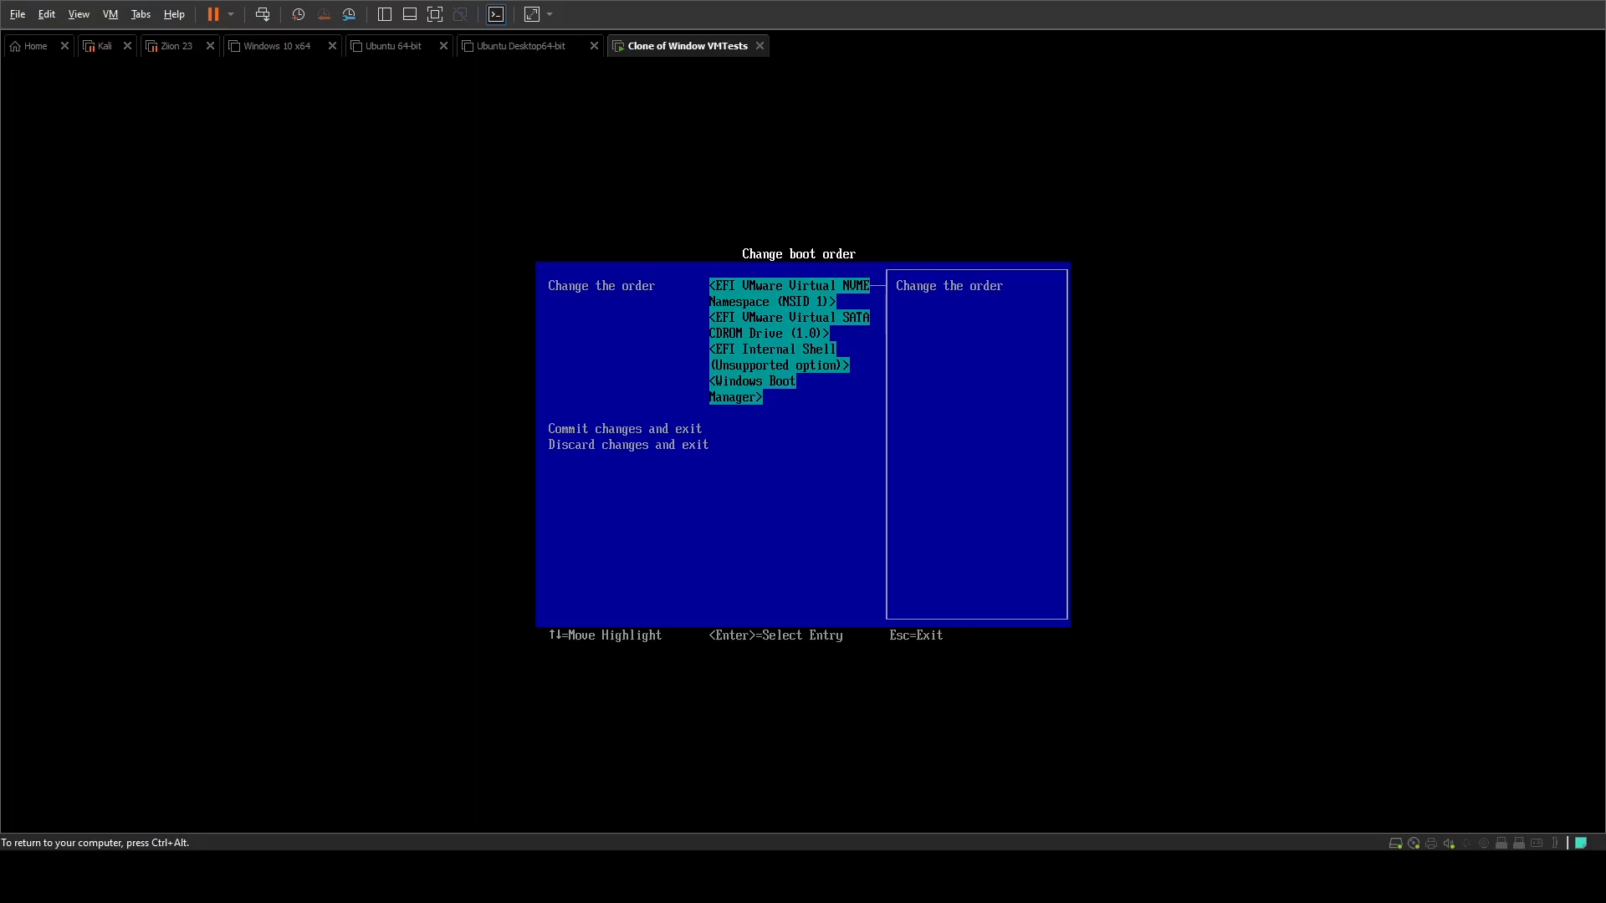
Step: Move Windows Boot Manager to the first place in the boot order, above EFI VMware Virtual NVME Namespace (NSID 1)
key("Return")
key("Down")
key("Down")
key("Down")
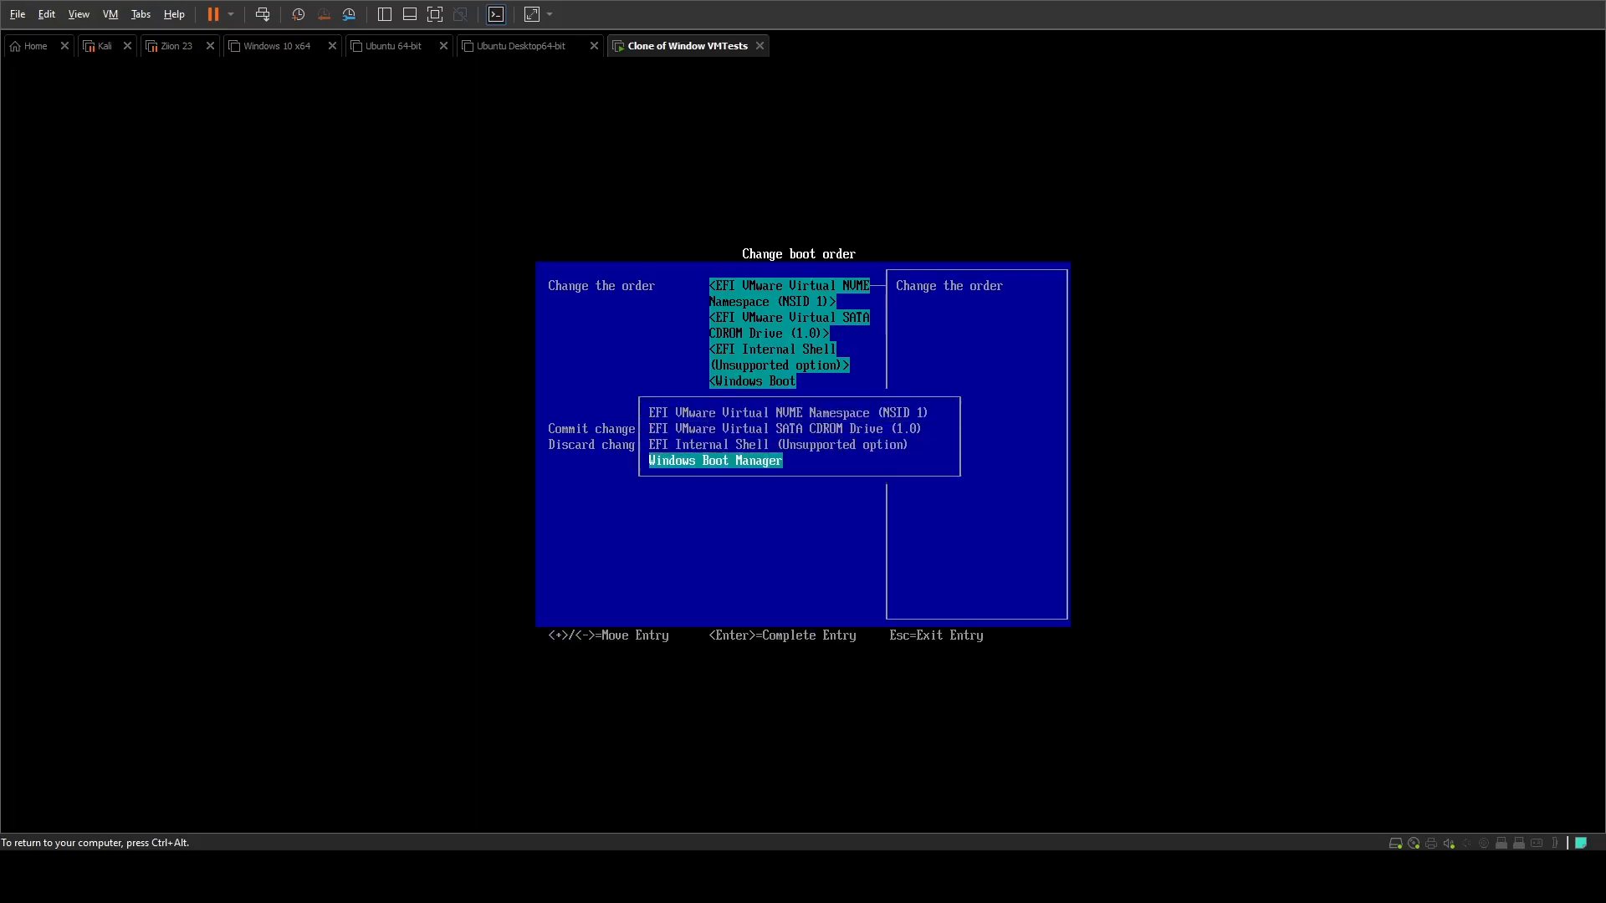
key("plus")
key("plus")
key("plus")
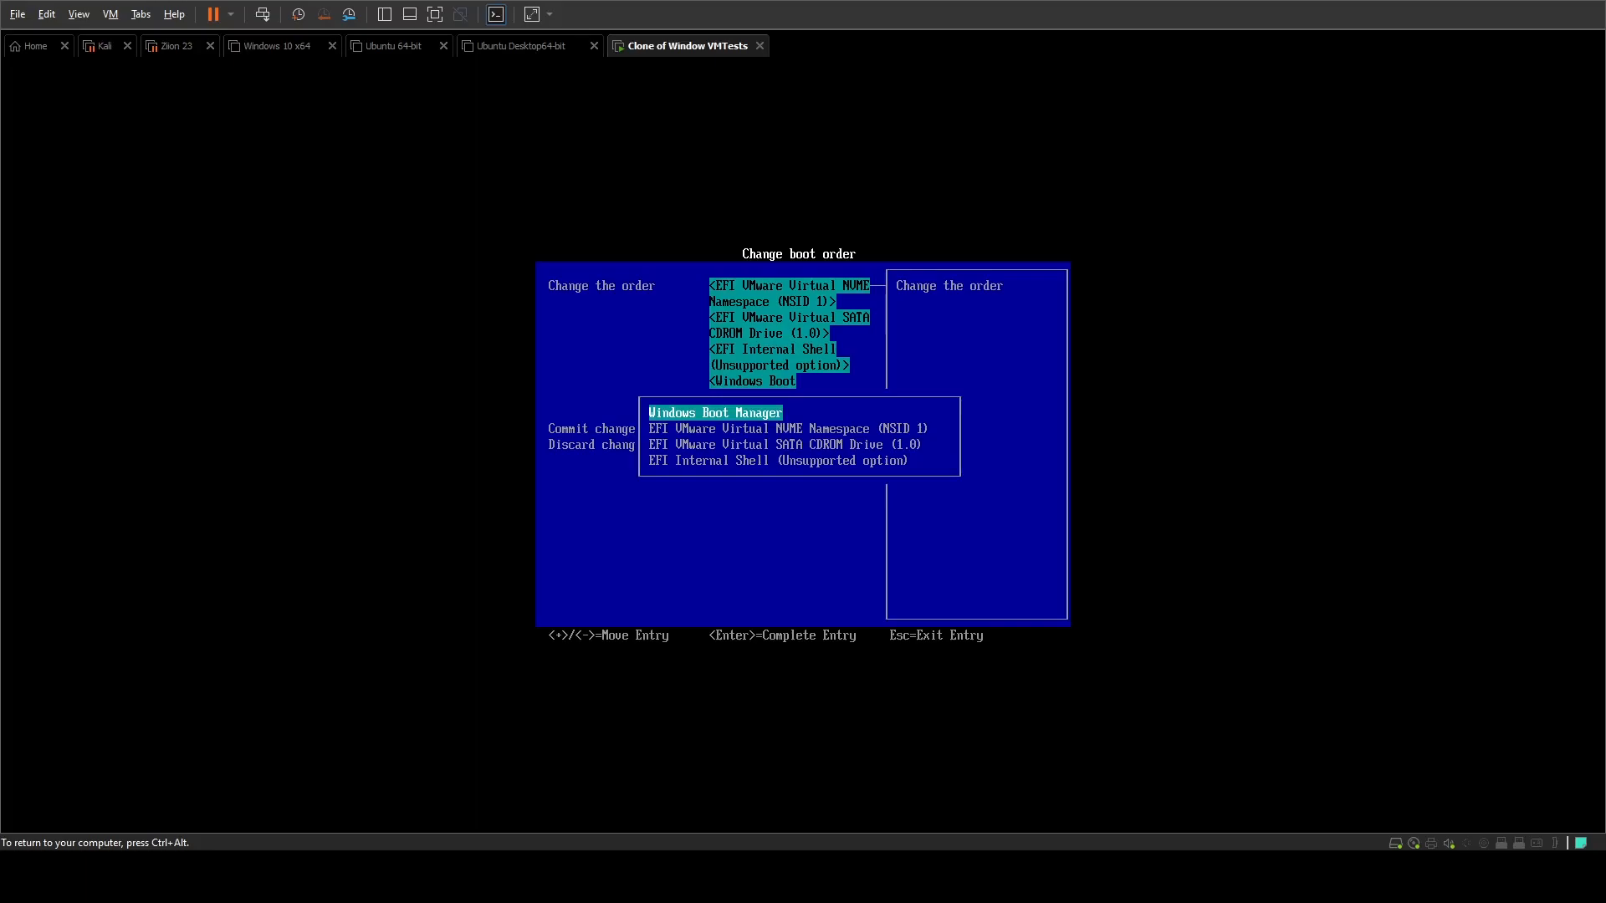
key("Return")
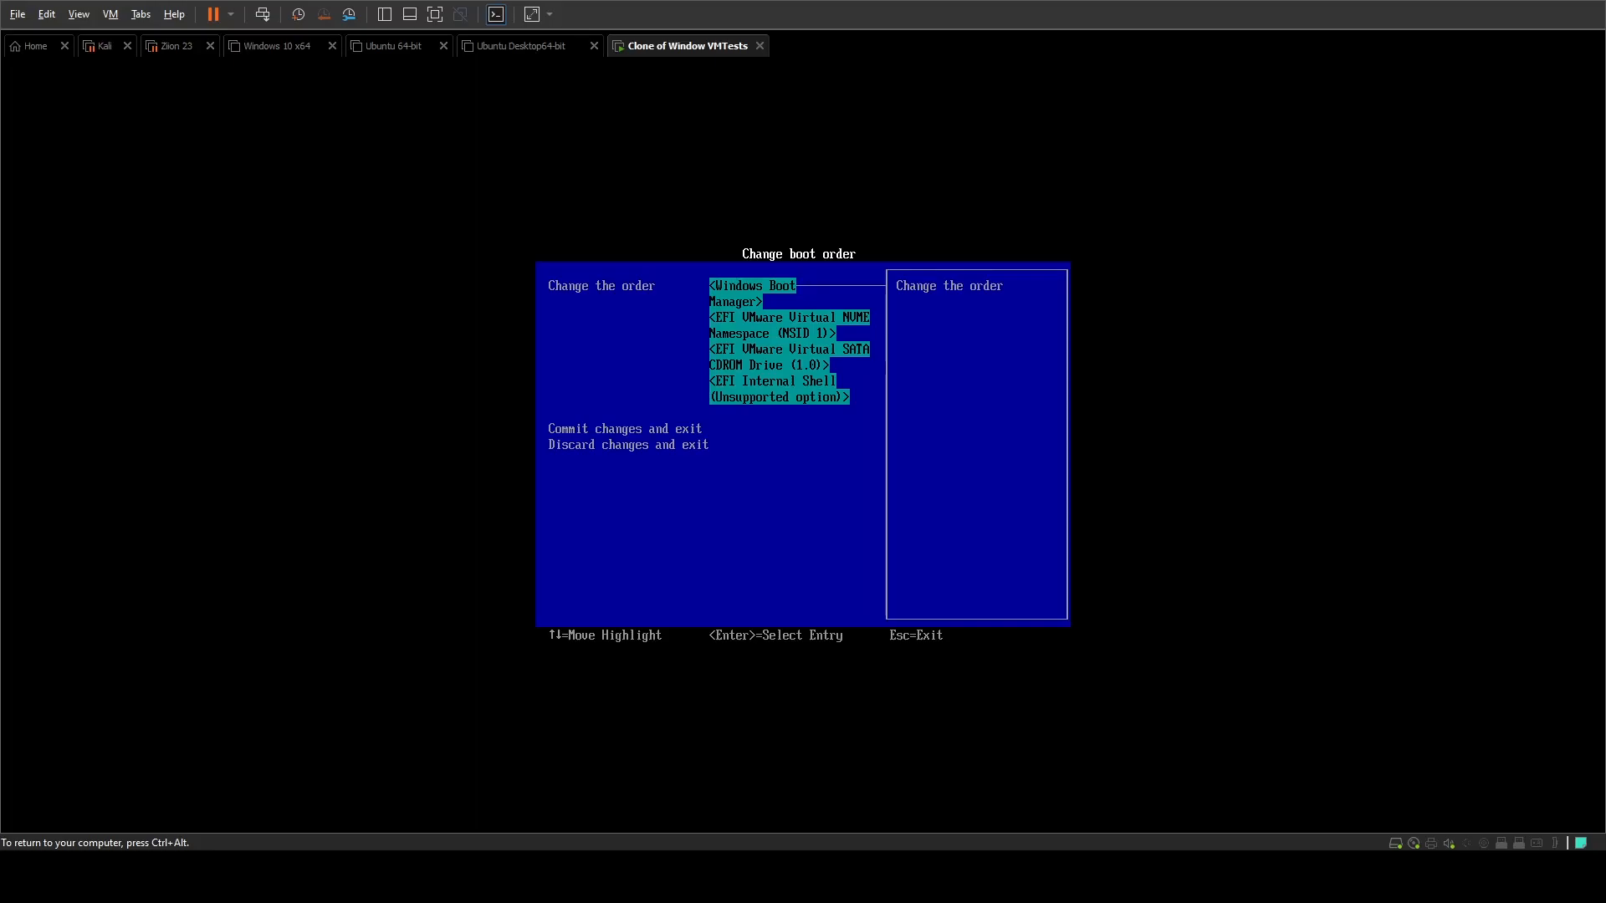
Step: Leave the boot order screen and exit the Boot Maintenance Manager to return to the Boot Manager
key("Down")
key("Down")
key("Return")
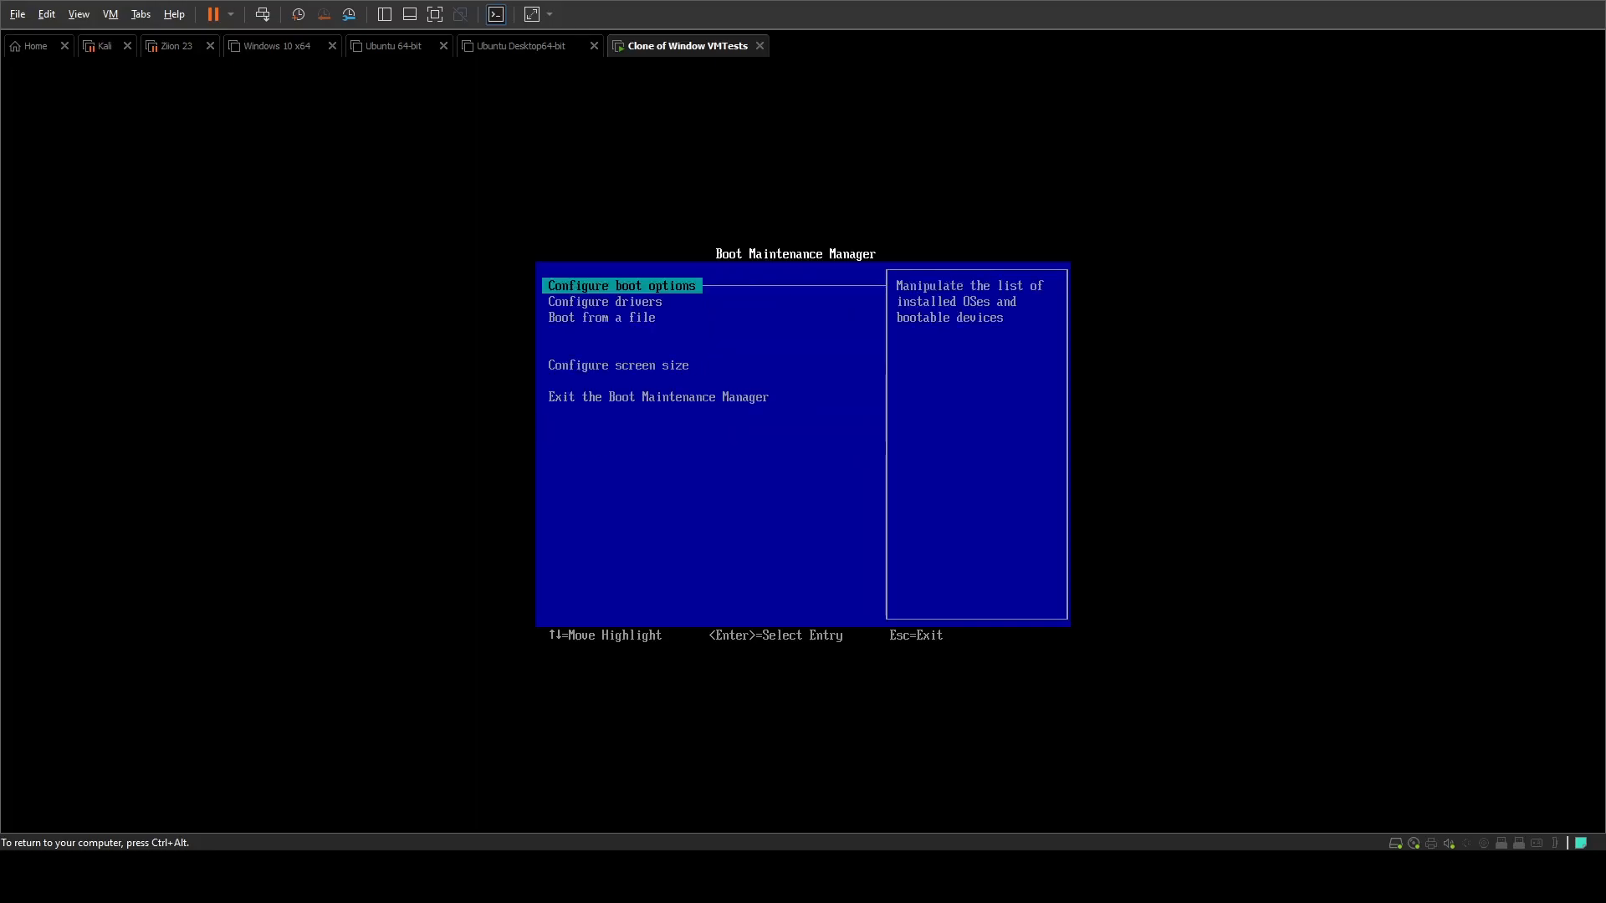
key("Down")
key("Up")
key("Down")
key("Down")
key("Down")
key("Down")
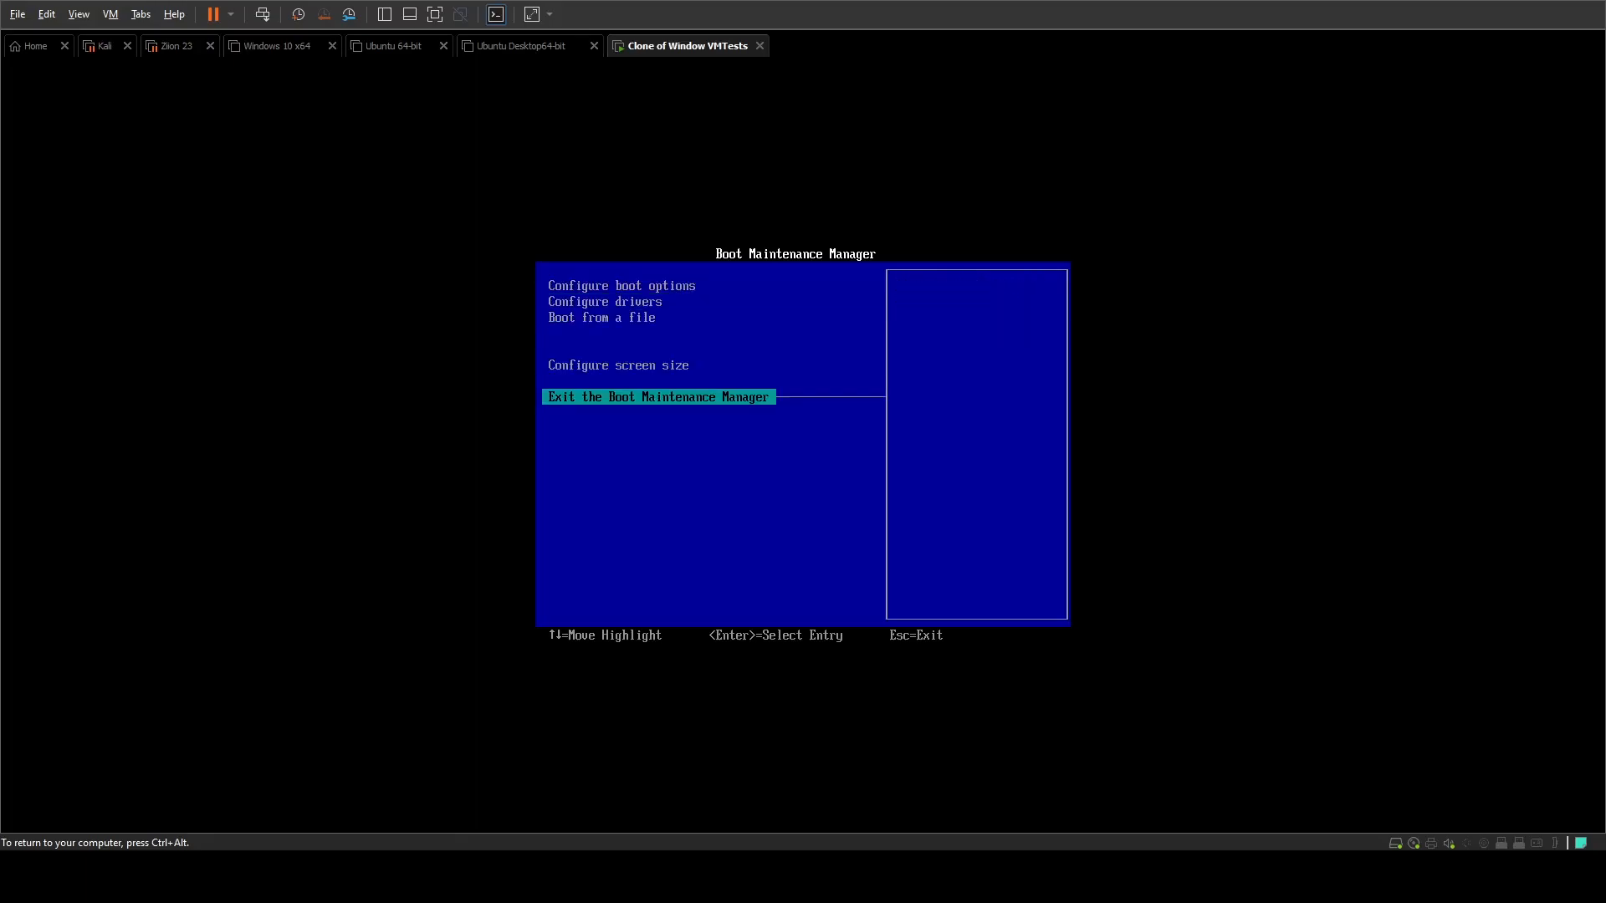
key("Return")
Step: Boot the virtual machine from EFI VMware Virtual SATA CDROM Drive (1.0) into the Hiren's BootCD PE desktop
key("Up")
key("Up")
key("Up")
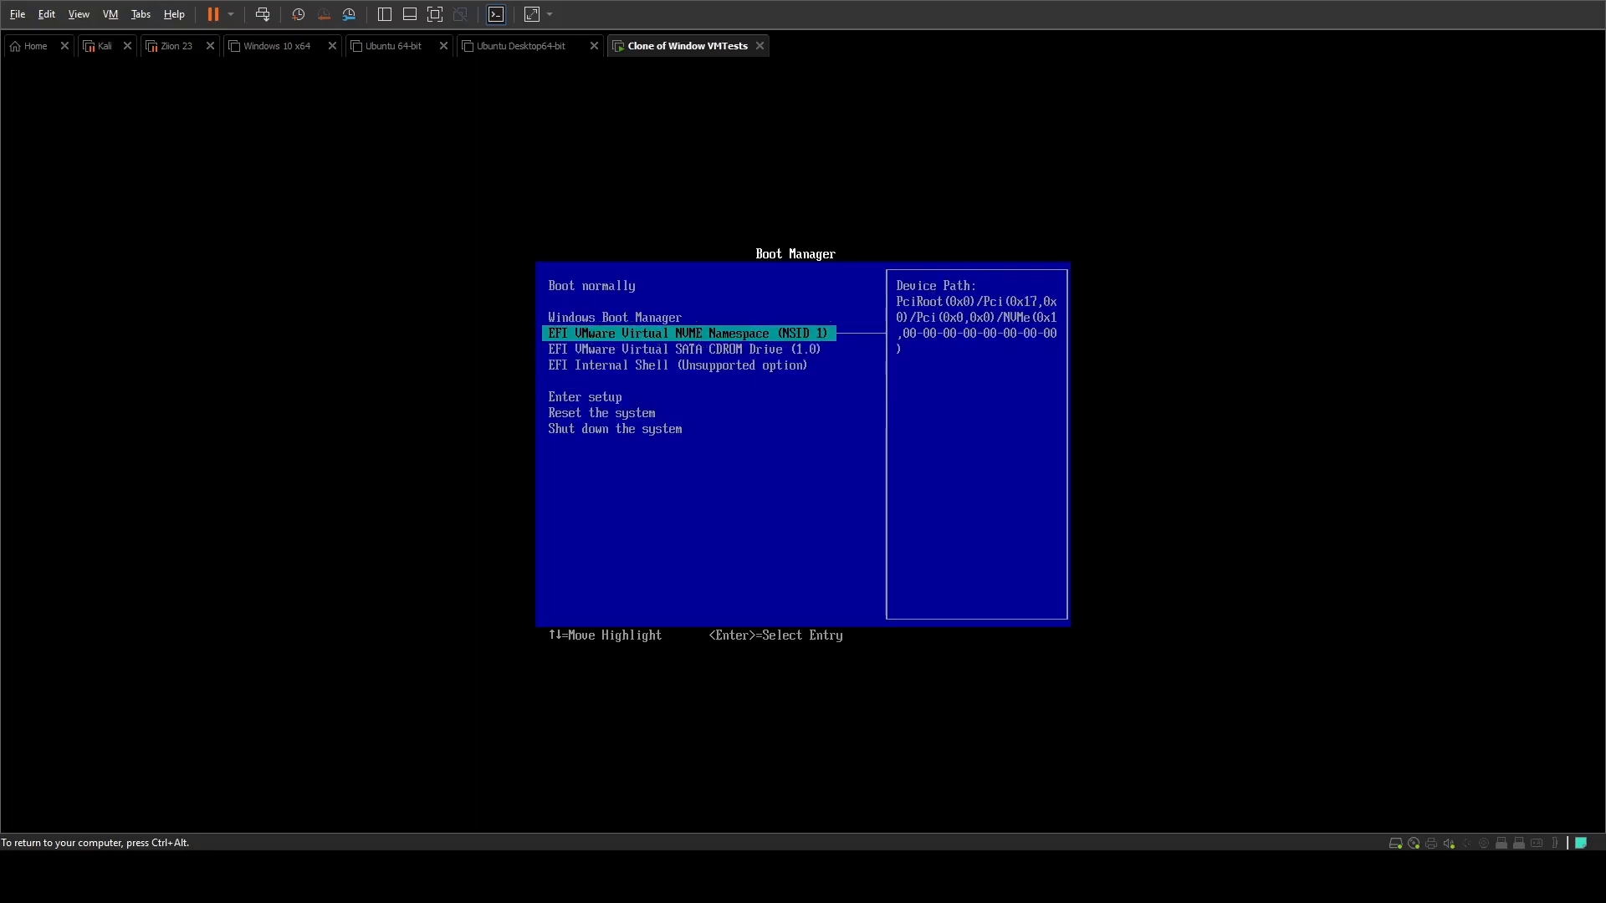
key("Down")
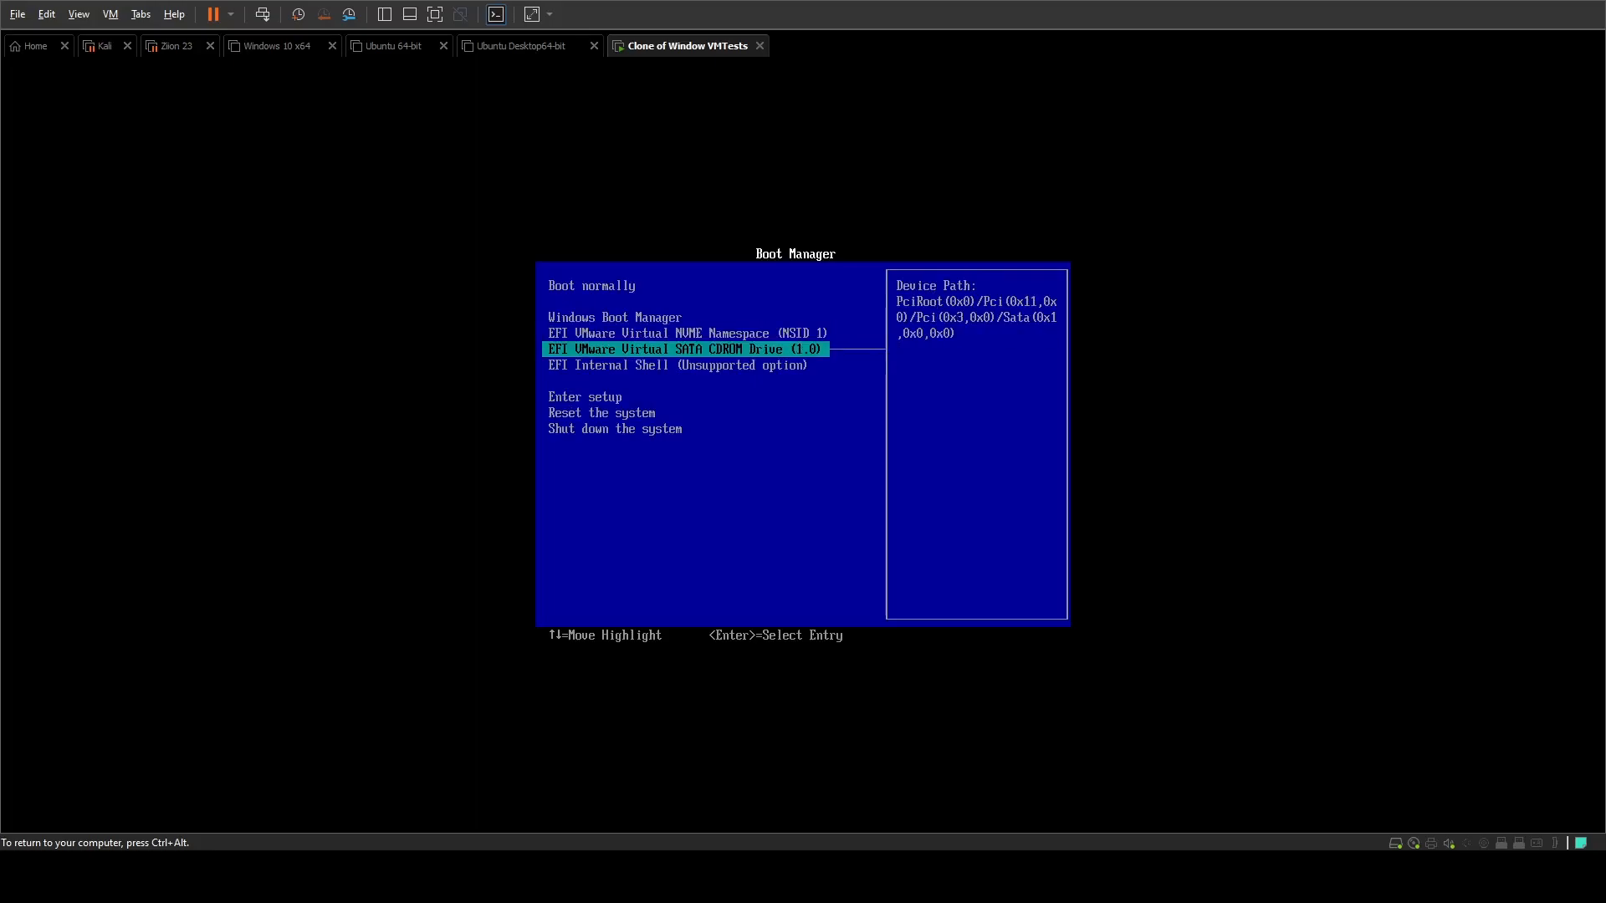
key("Return")
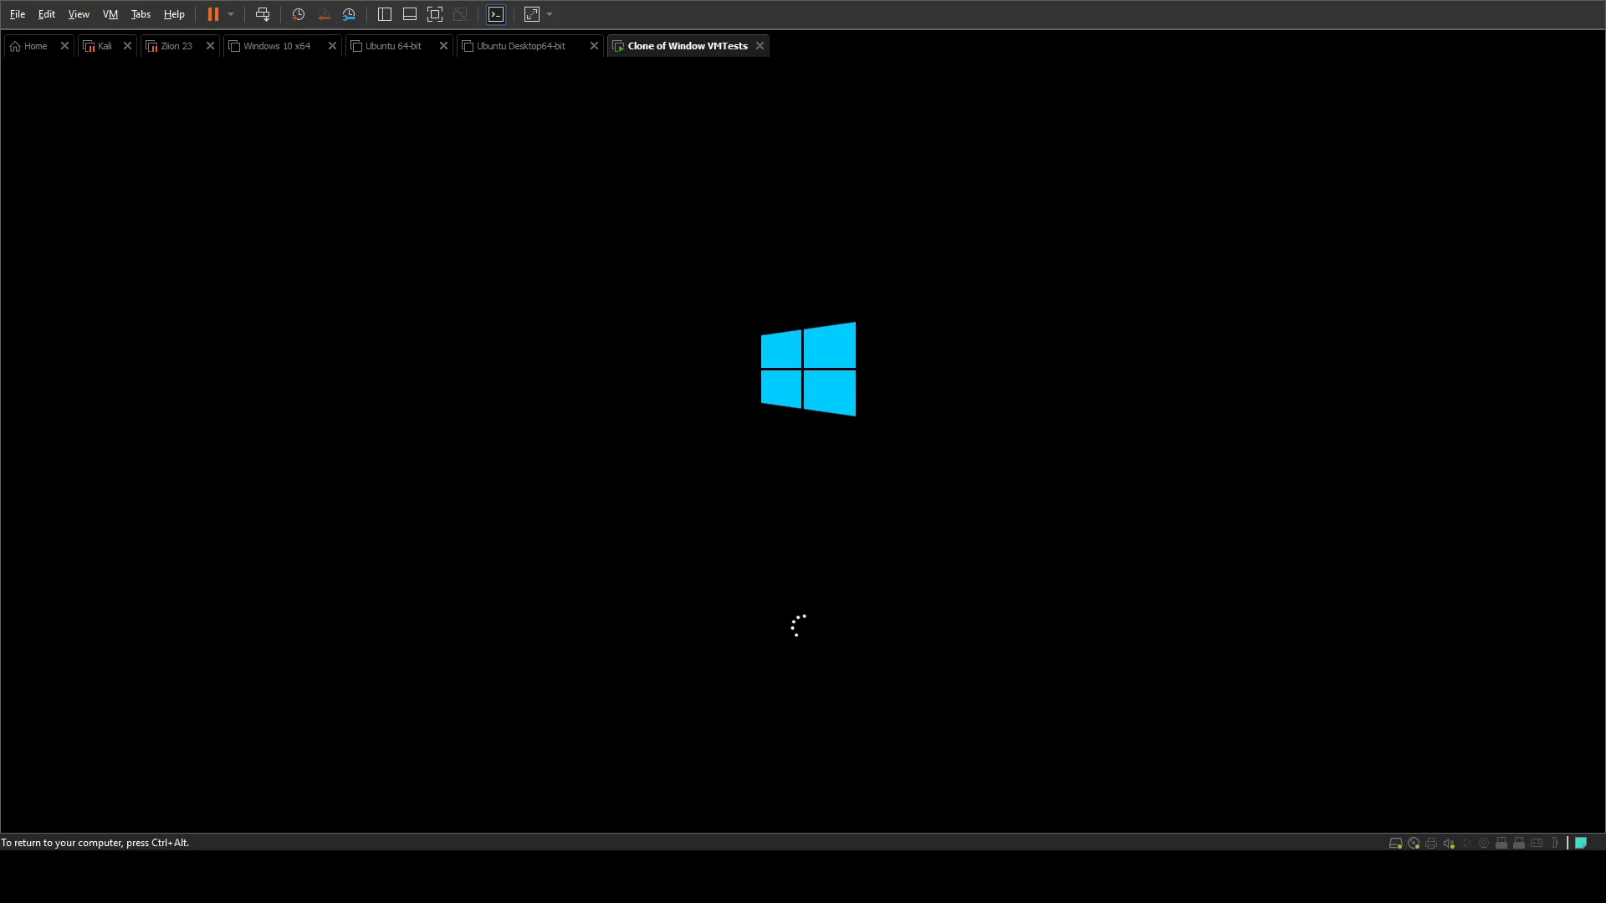
key("ctrl+alt")
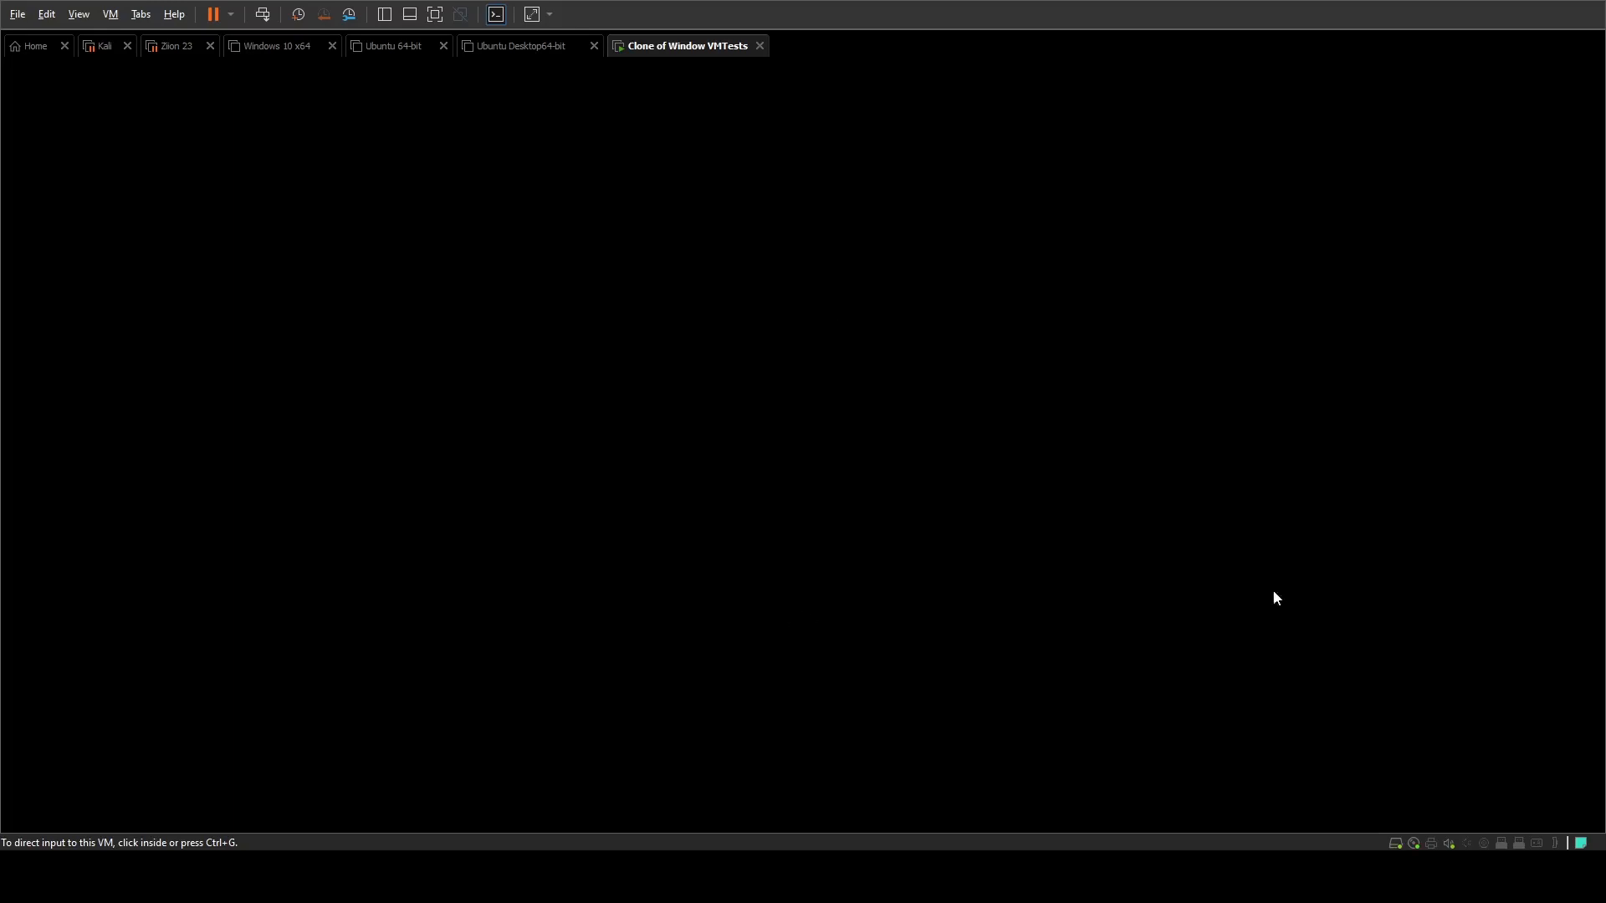
left_click(1006, 500)
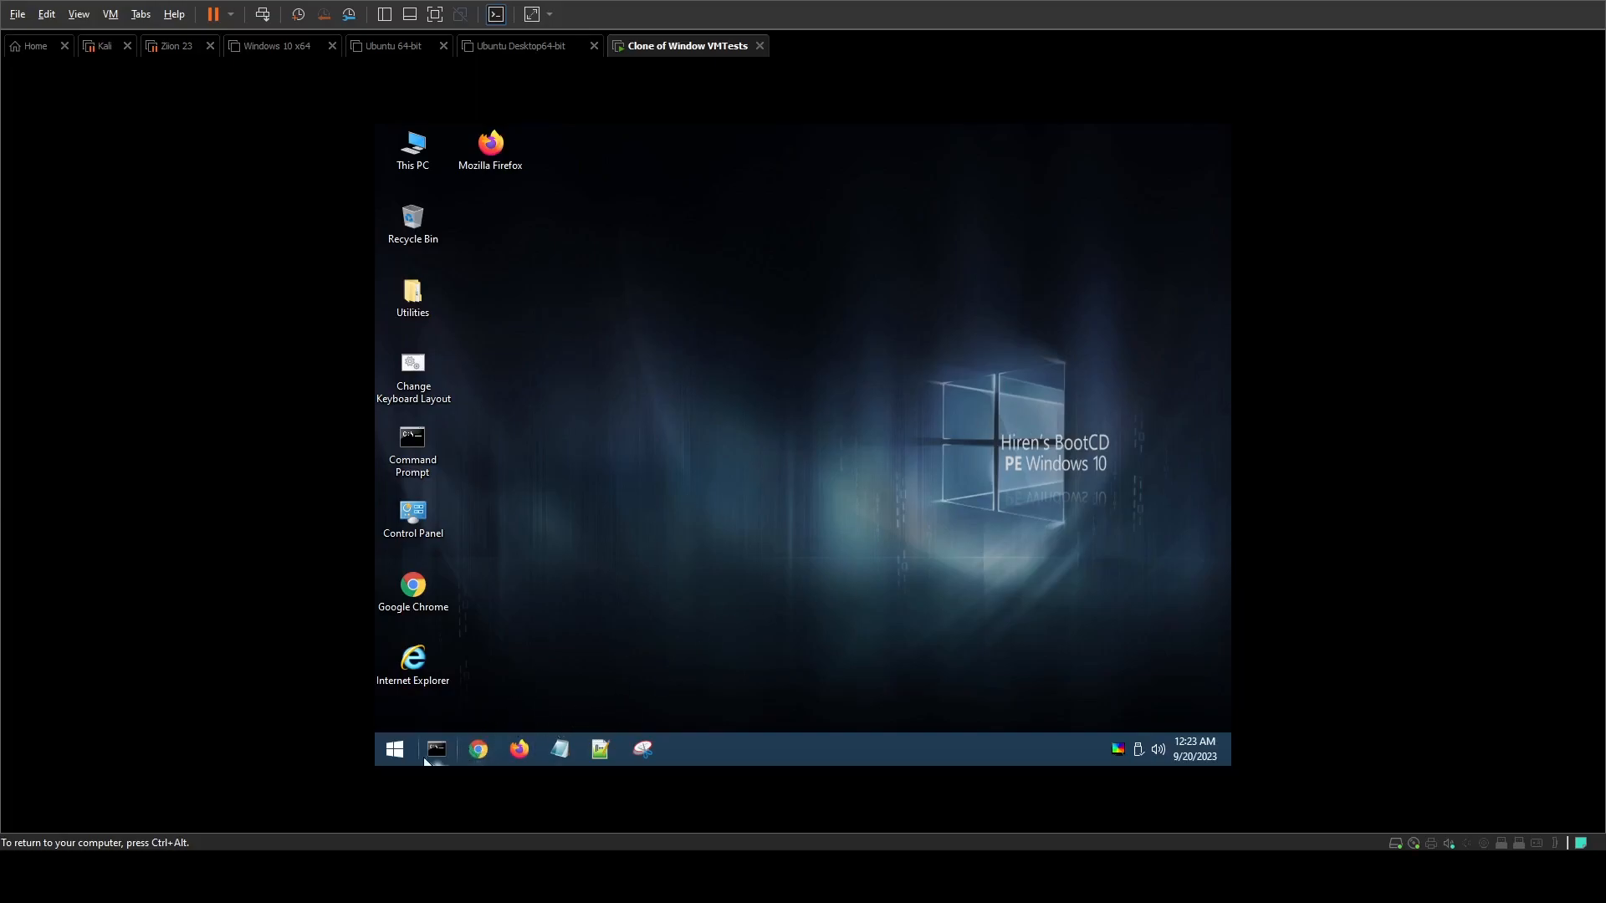
Step: Open the Passwords folder inside Utilities > Security on the Hiren's BootCD PE desktop
left_click(398, 752)
key("ctrl+alt")
left_click(536, 324)
double_click(413, 294)
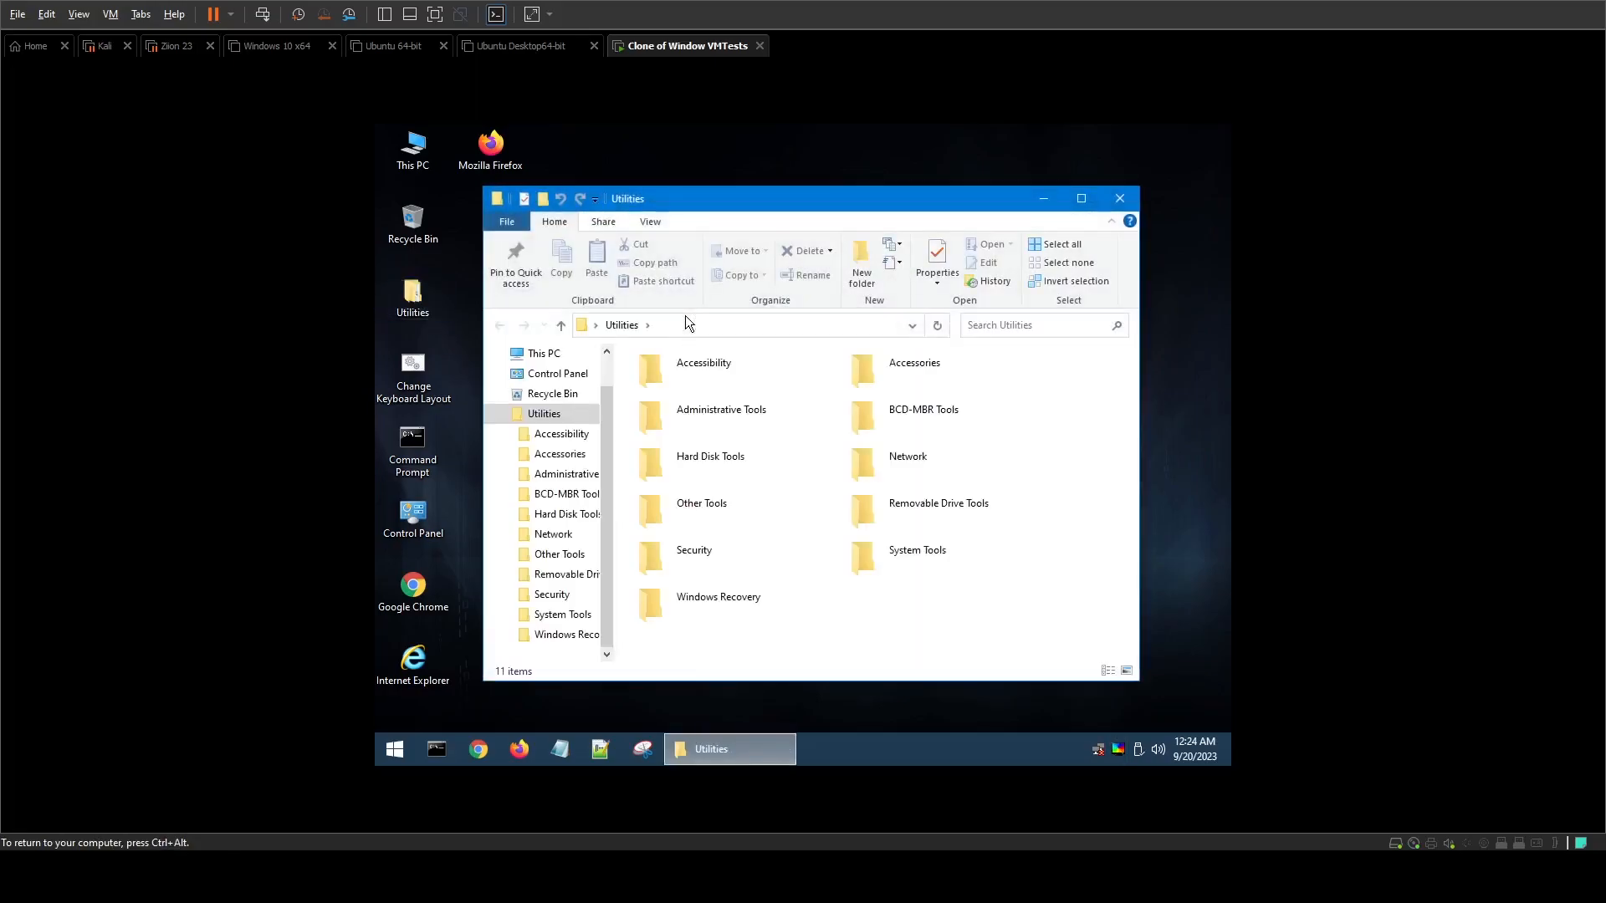
double_click(733, 544)
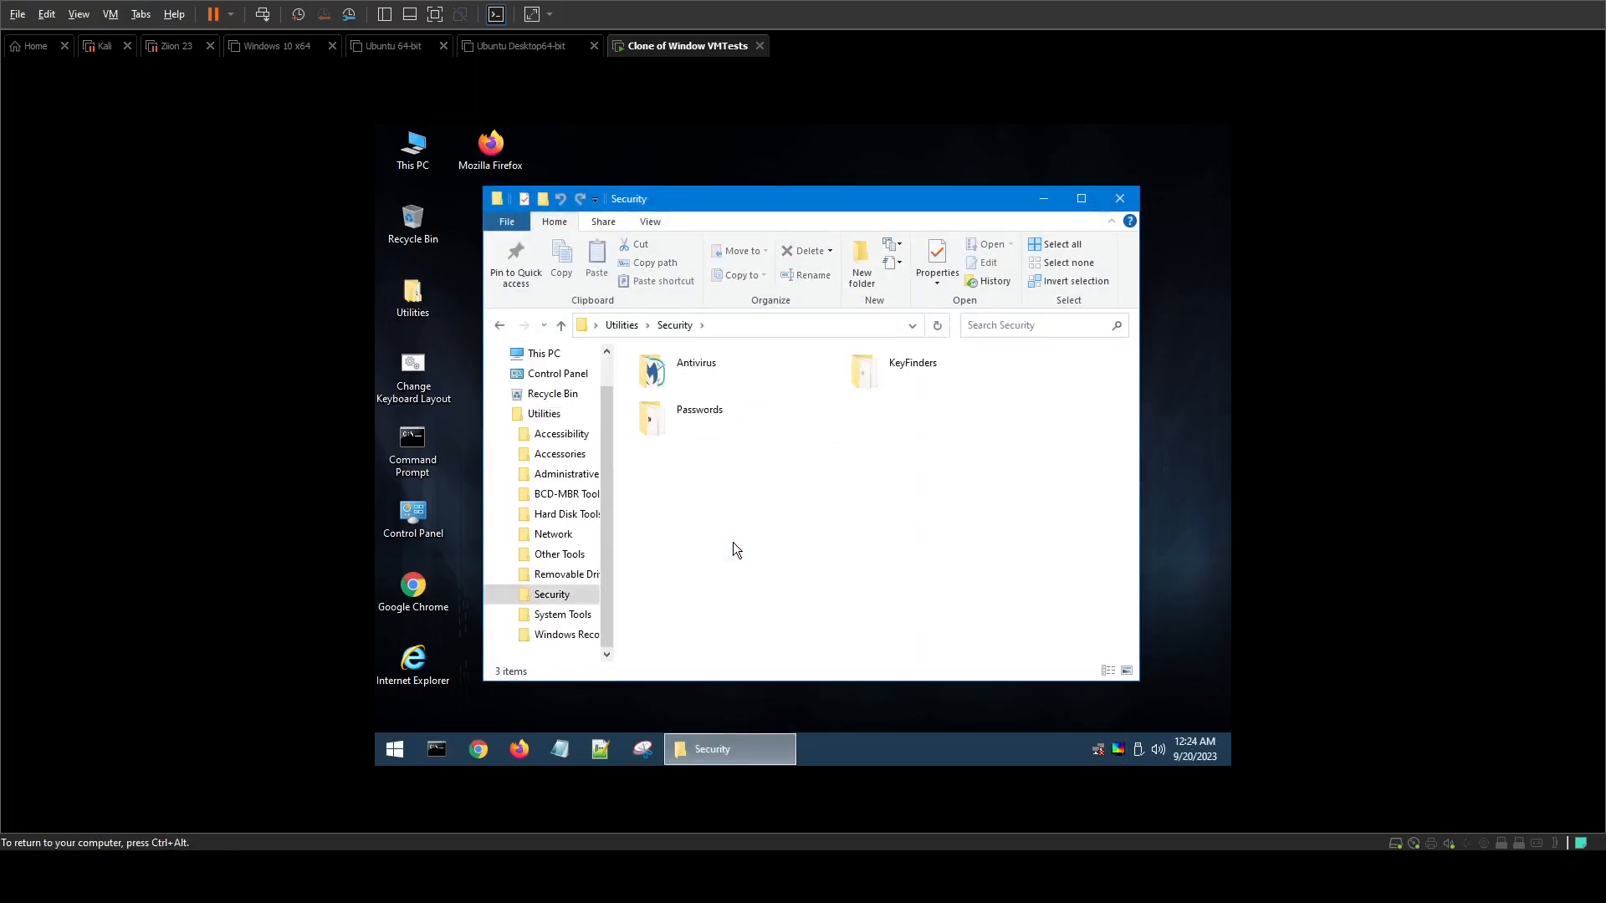
double_click(706, 427)
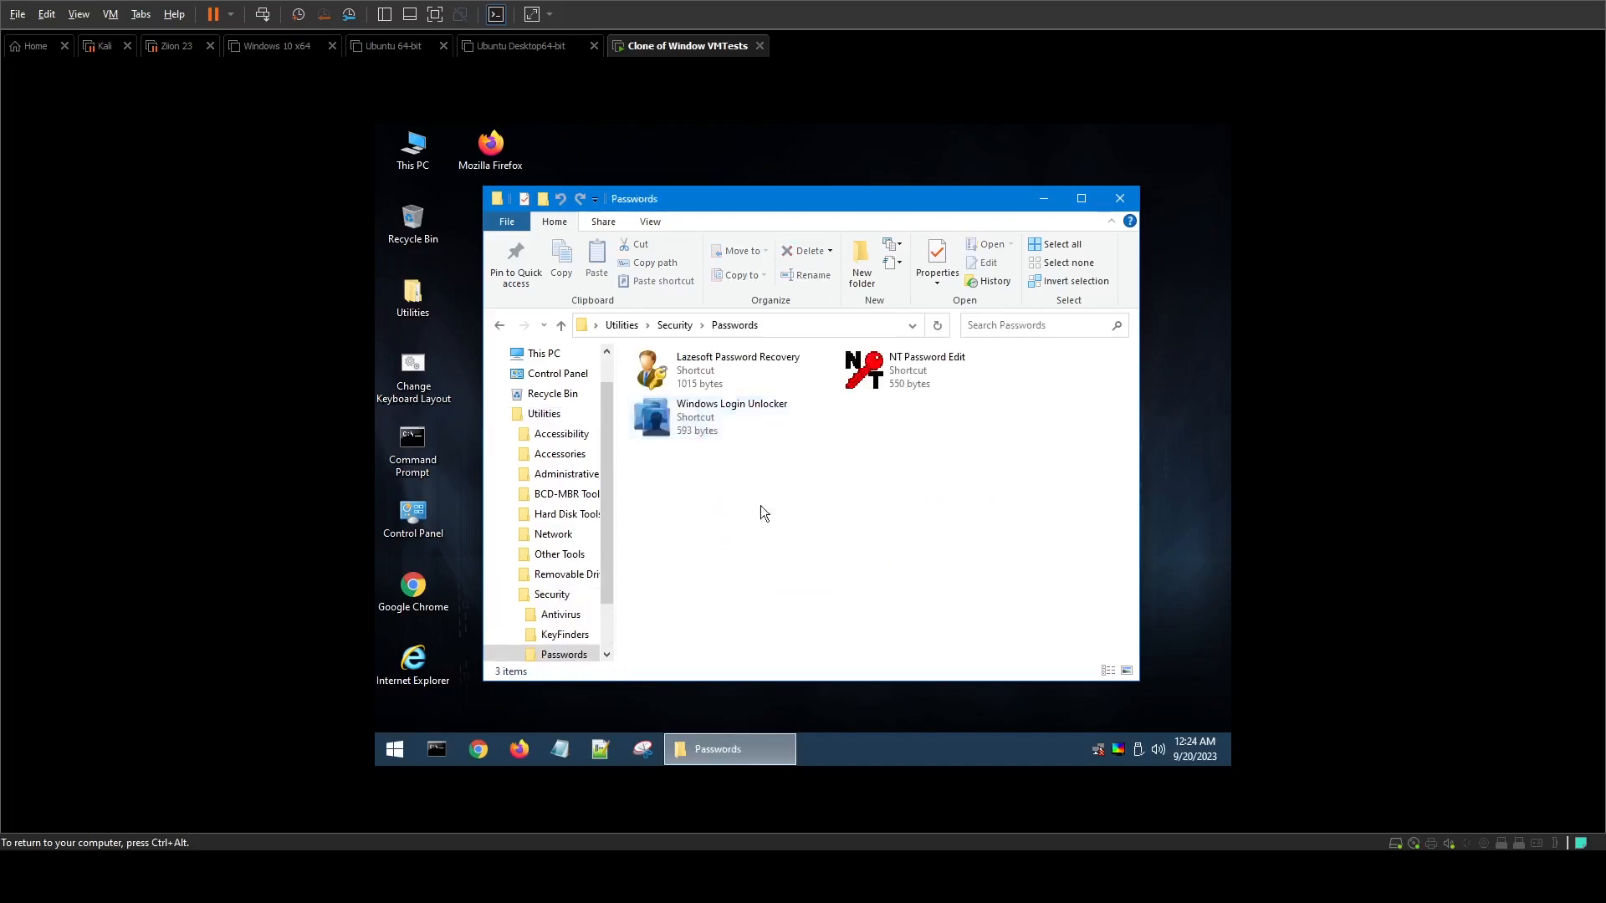
left_click_drag(925, 438, 625, 349)
left_click(863, 488)
left_click_drag(974, 459, 655, 354)
left_click(927, 480)
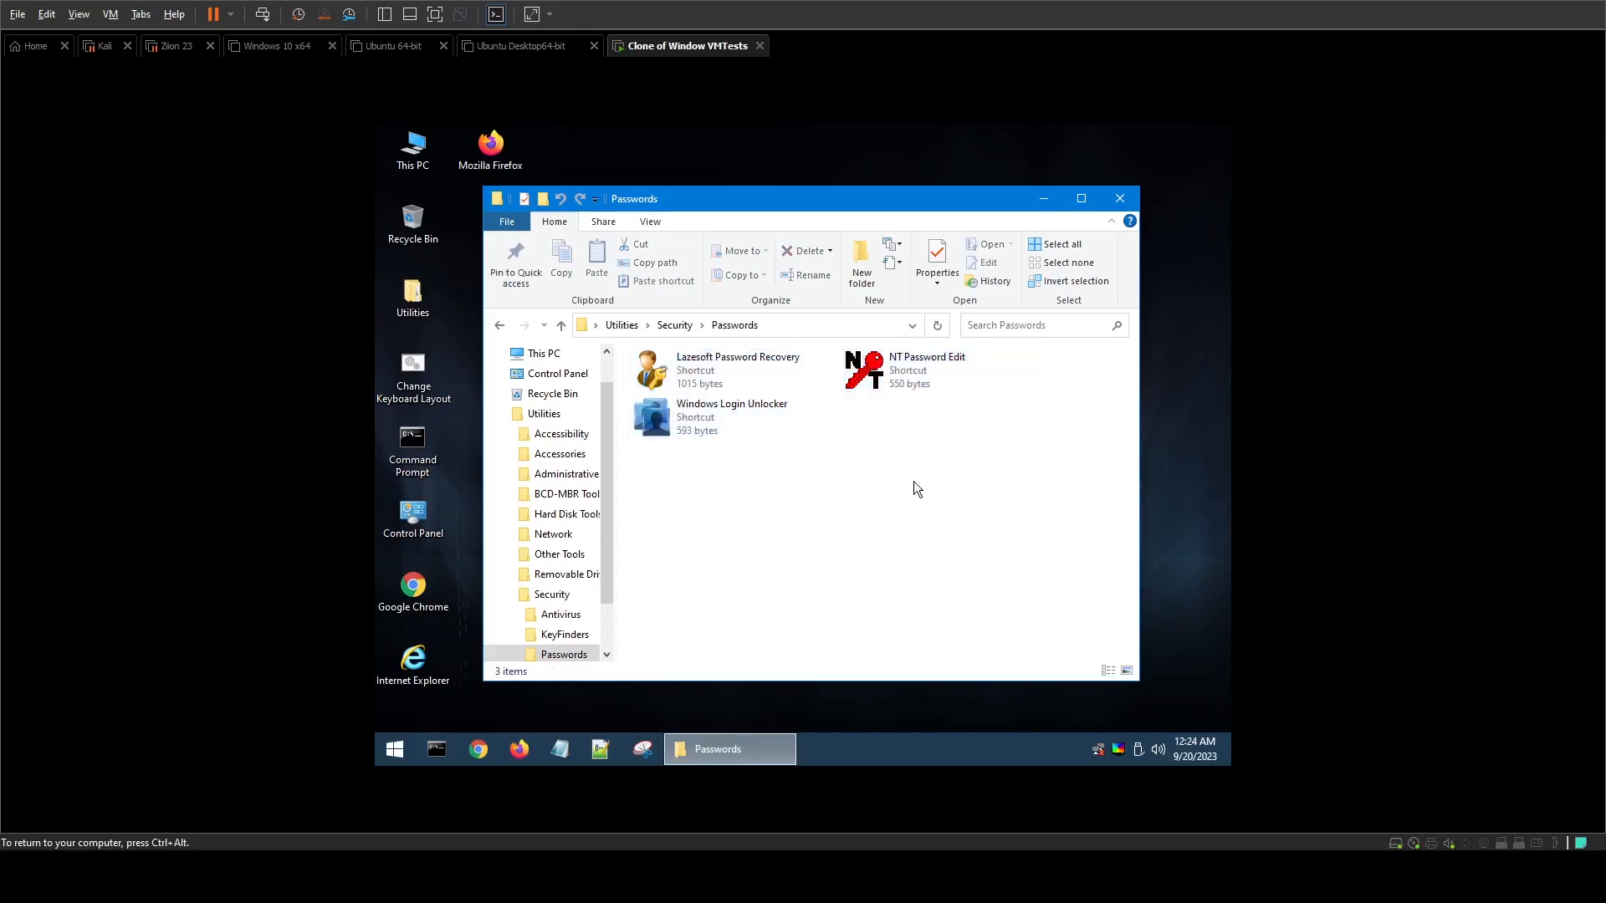
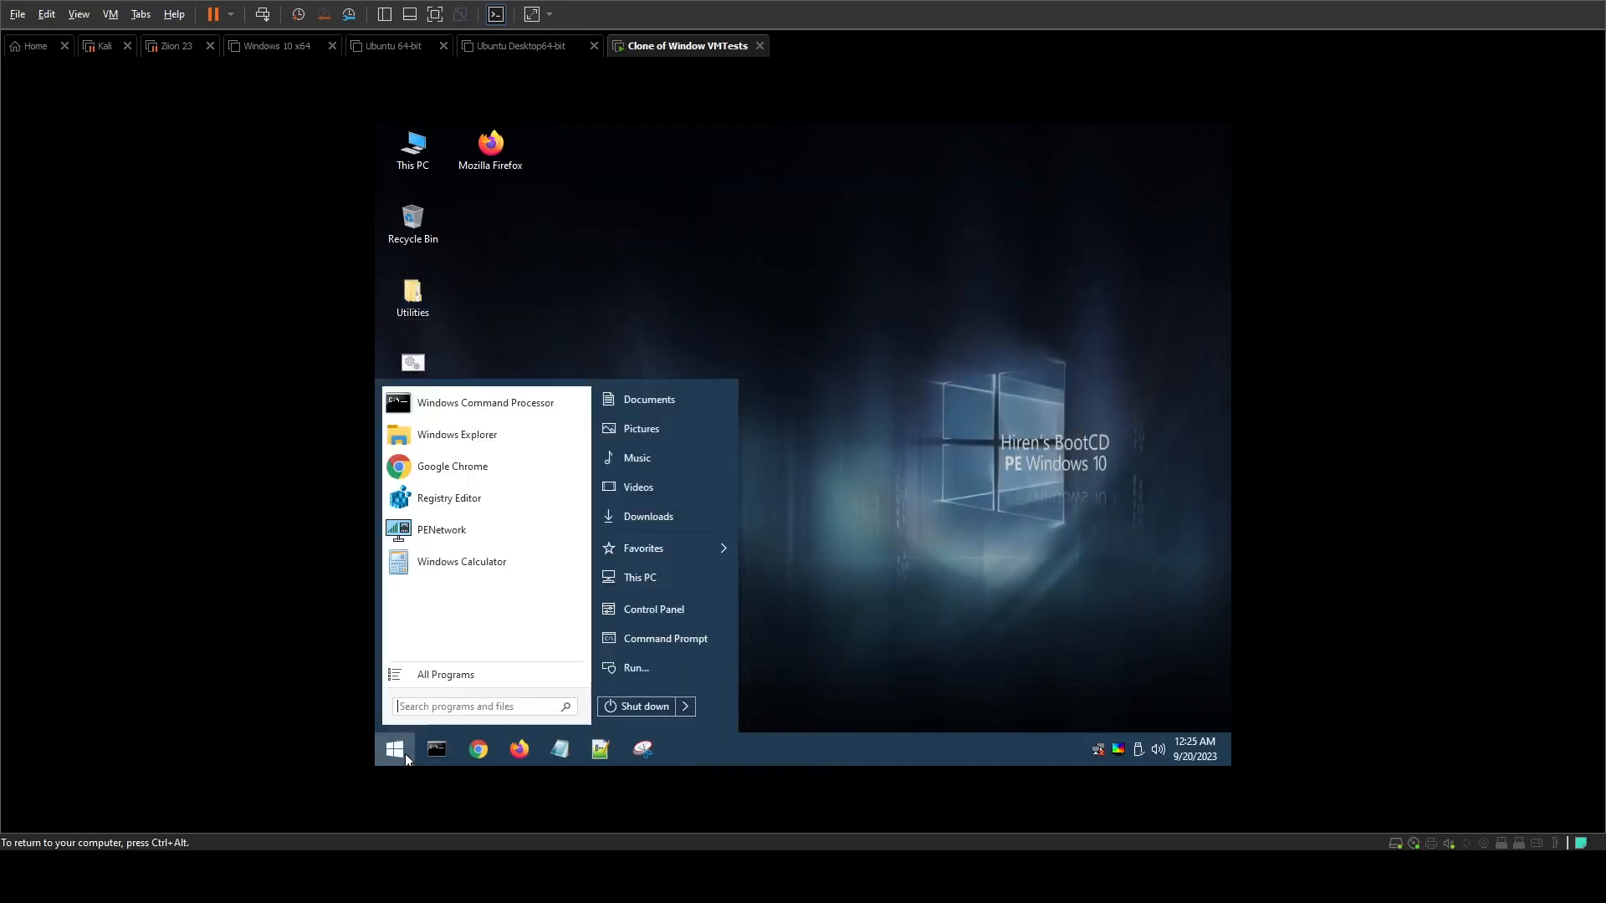
Step: Restart the virtual machine from the Hiren's BootCD PE desktop
left_click(655, 704)
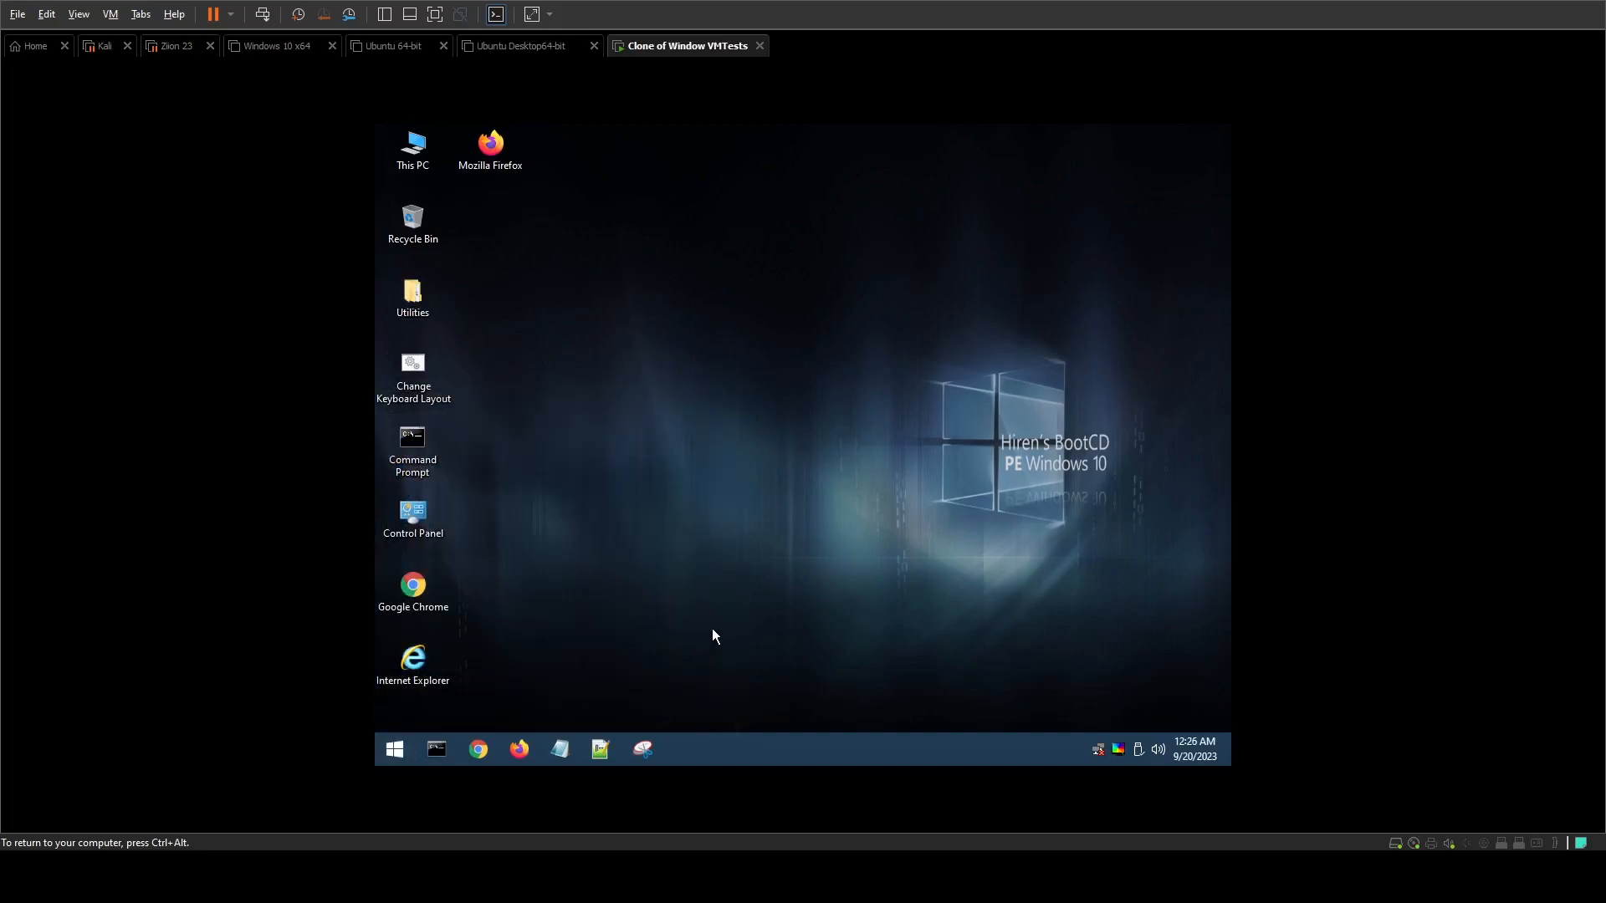
left_click(400, 749)
left_click(689, 707)
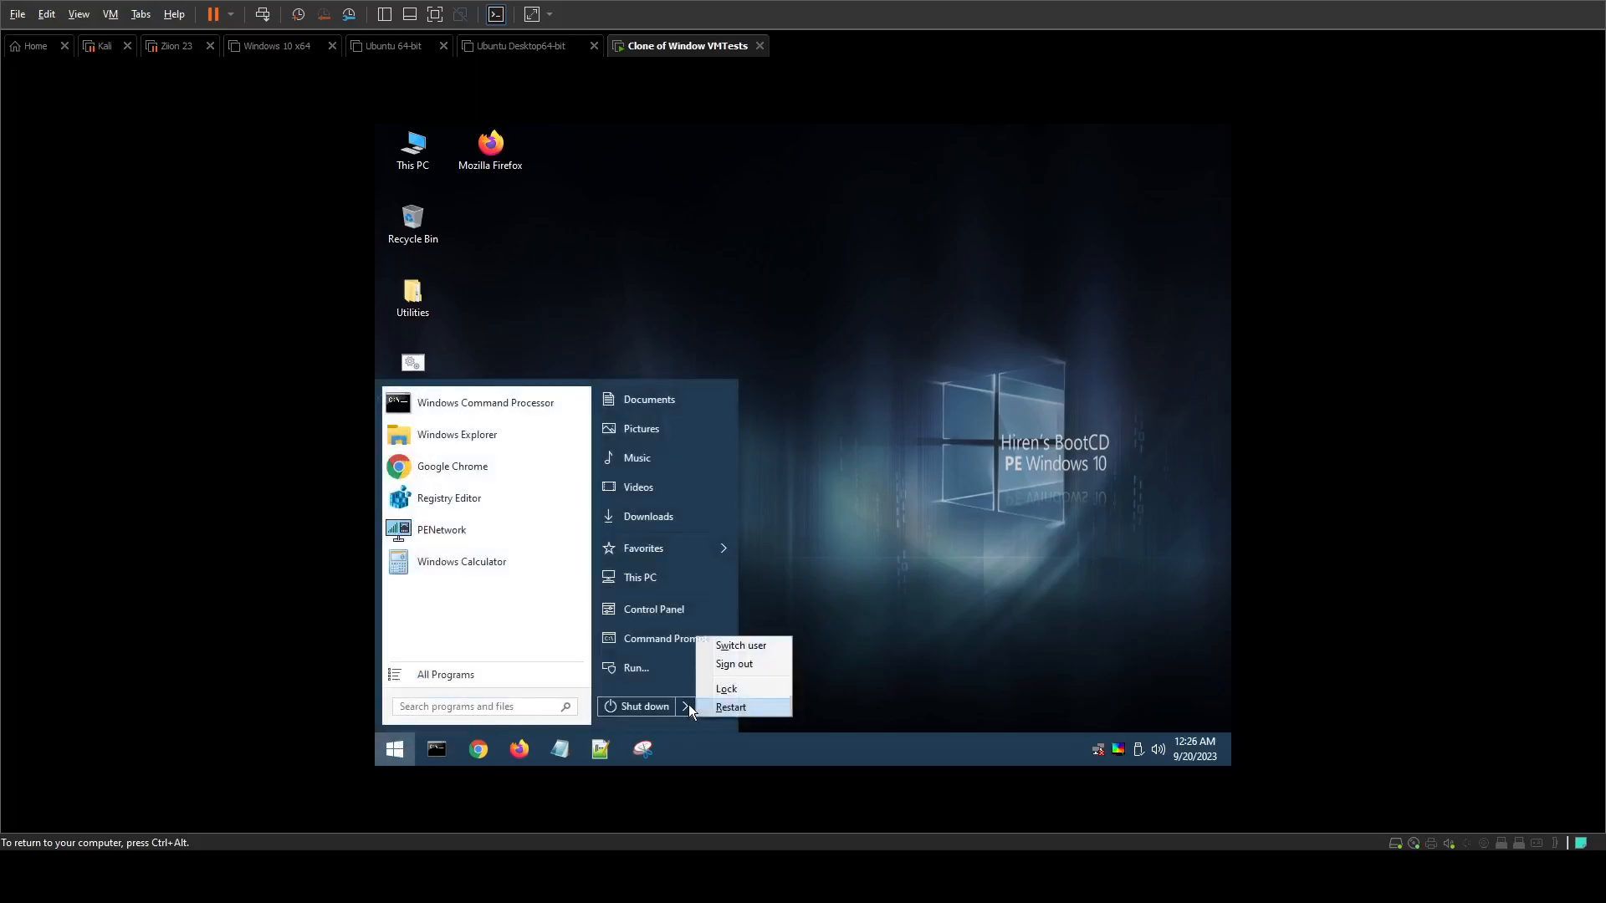
left_click(740, 708)
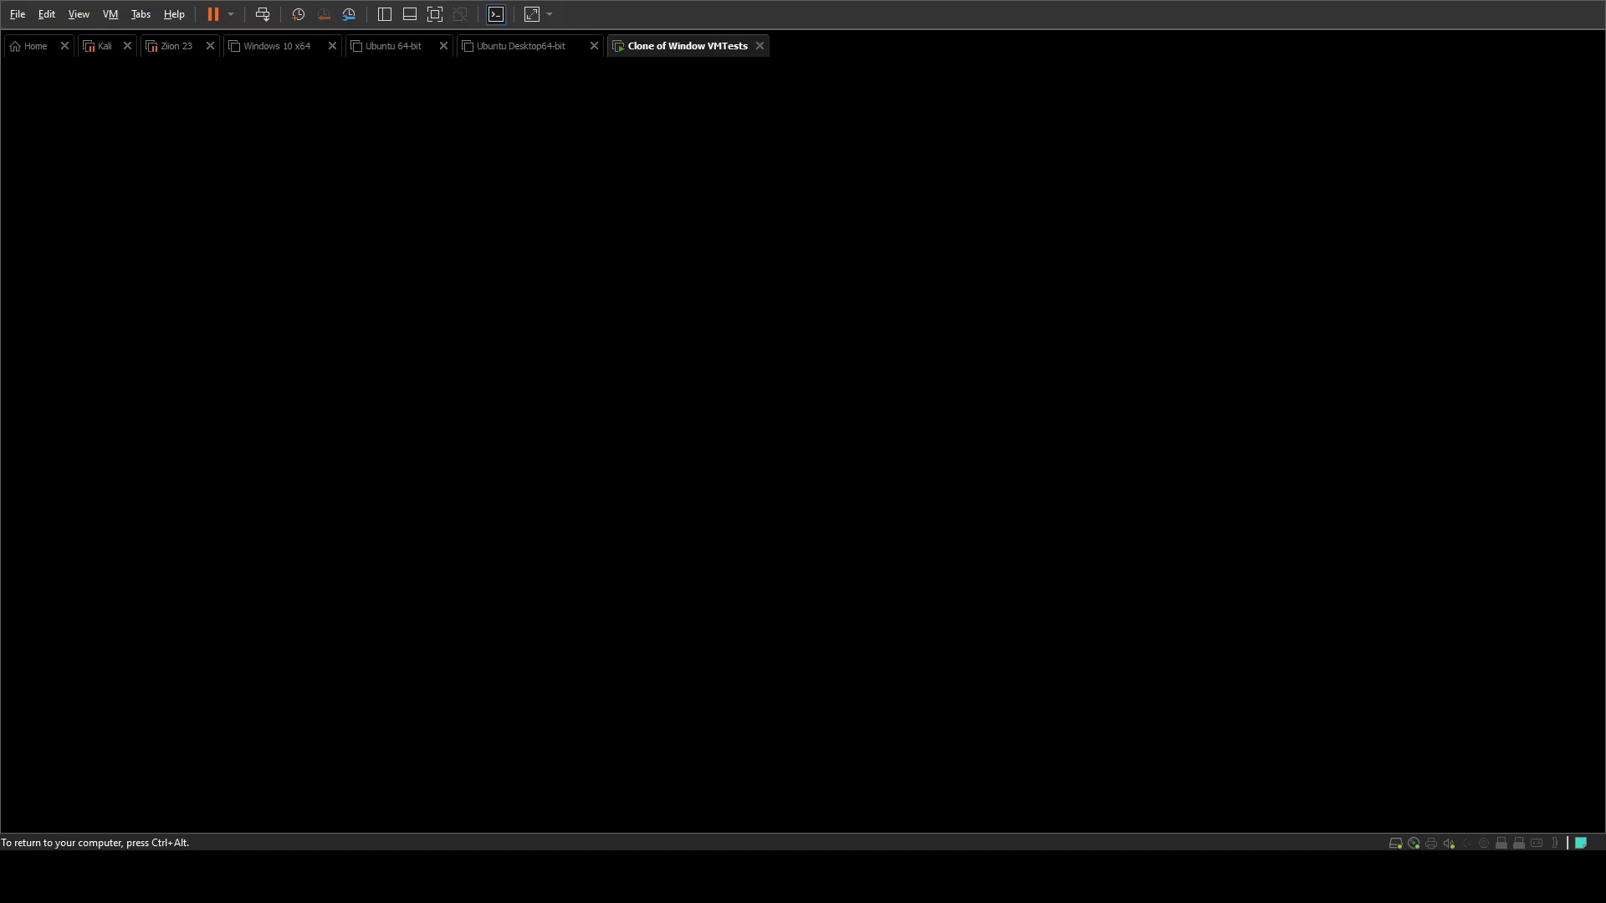
Step: Power on the Clone of Window VMTests virtual machine and let it boot into its installed Windows
key("ctrl+alt")
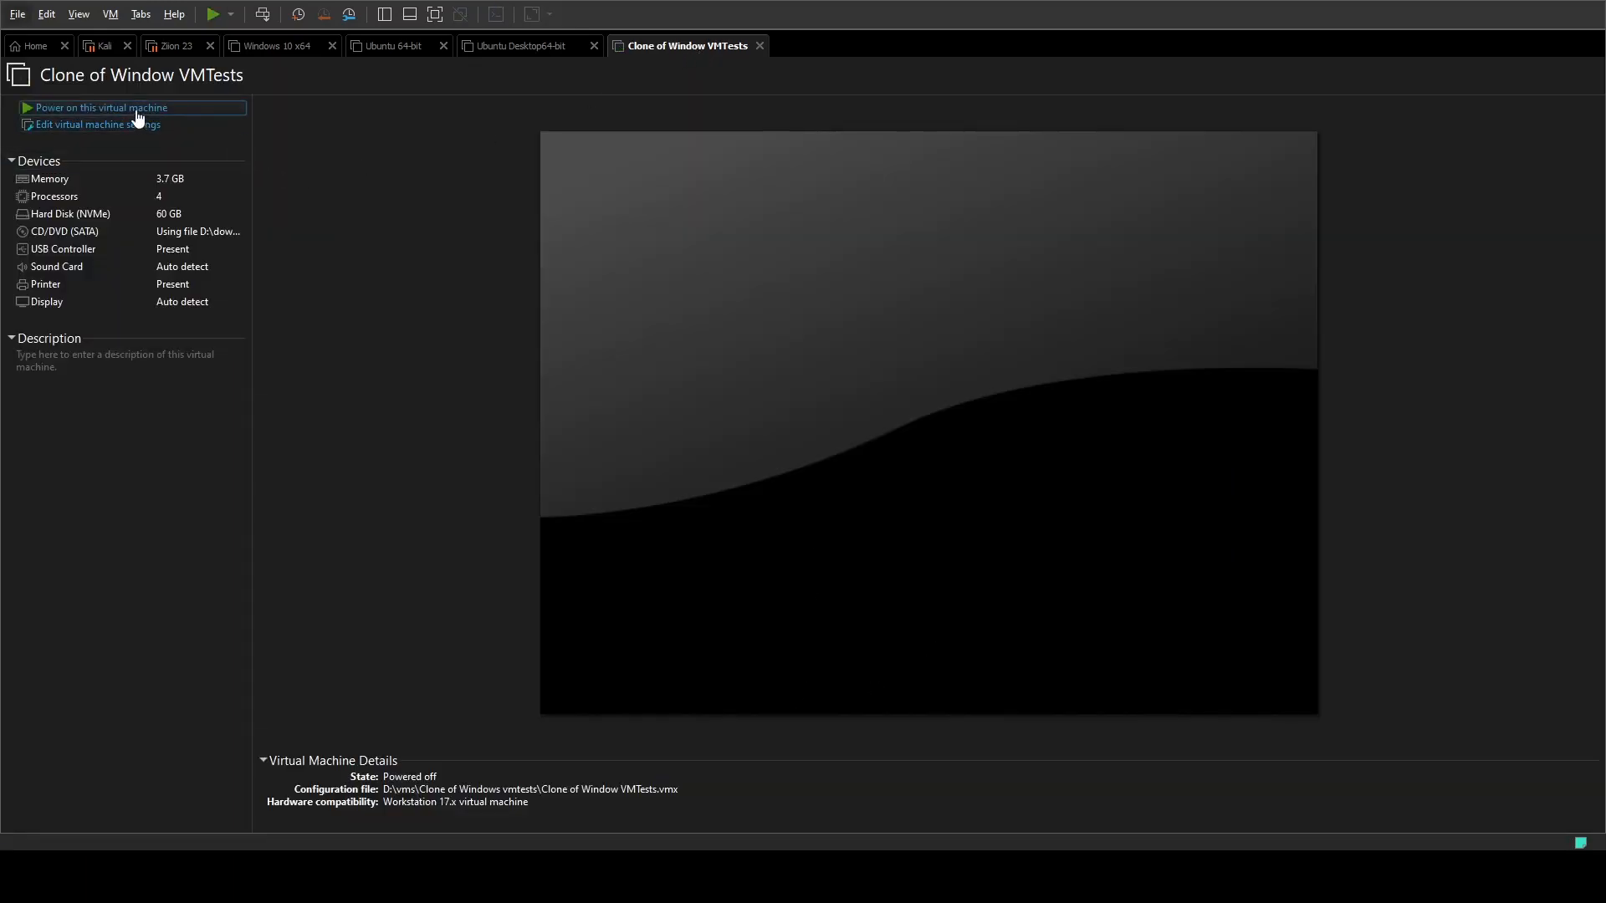
left_click(137, 109)
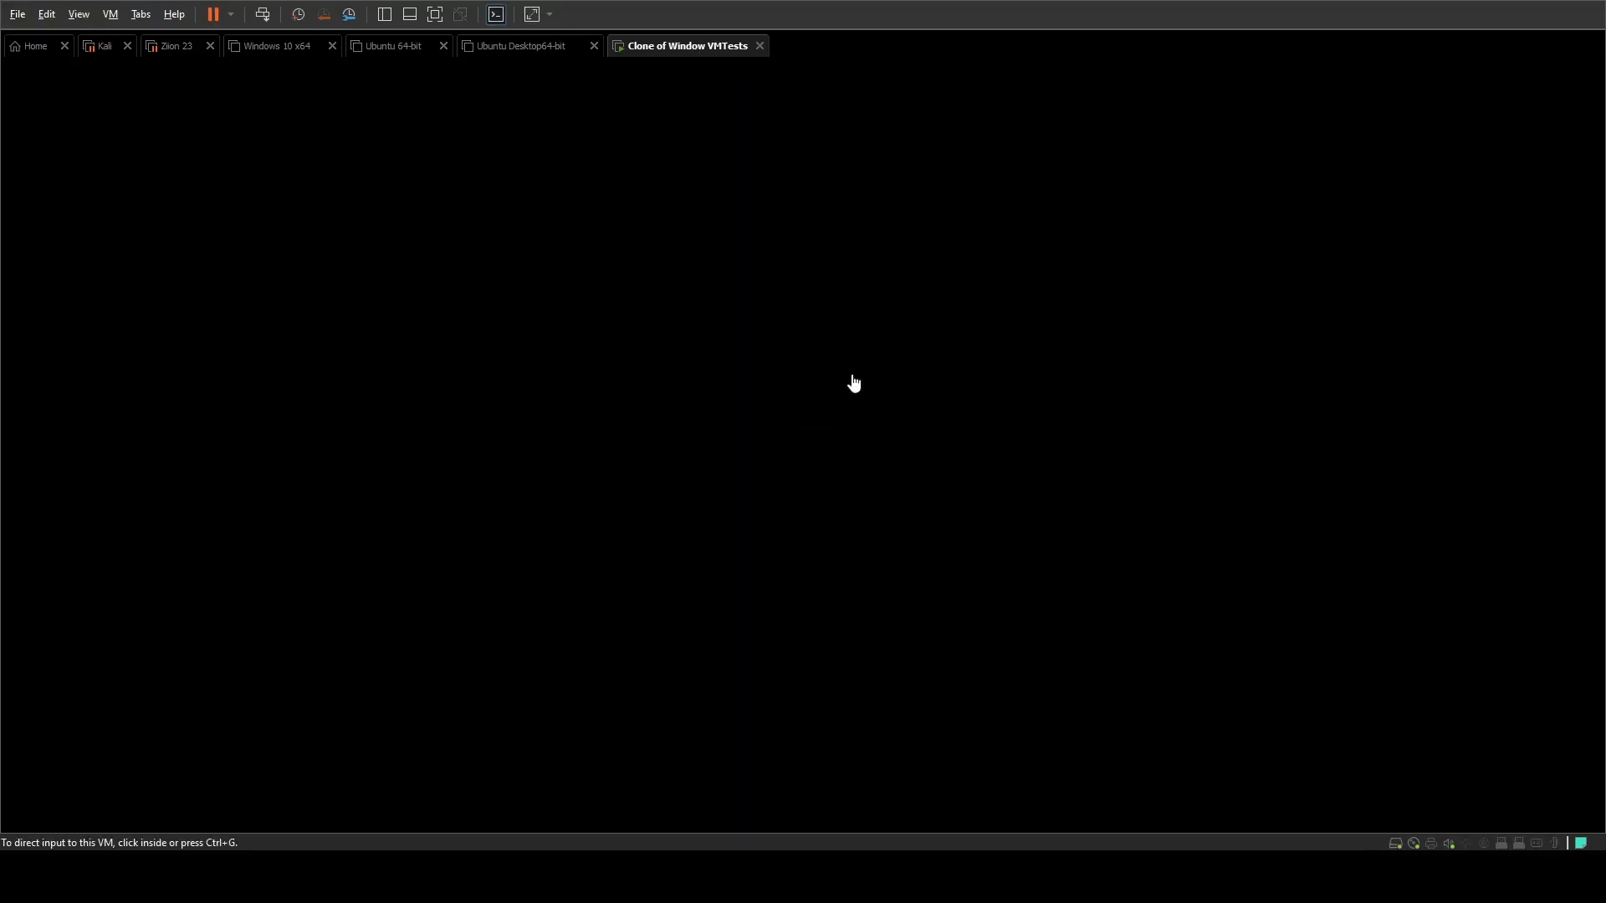
left_click(854, 425)
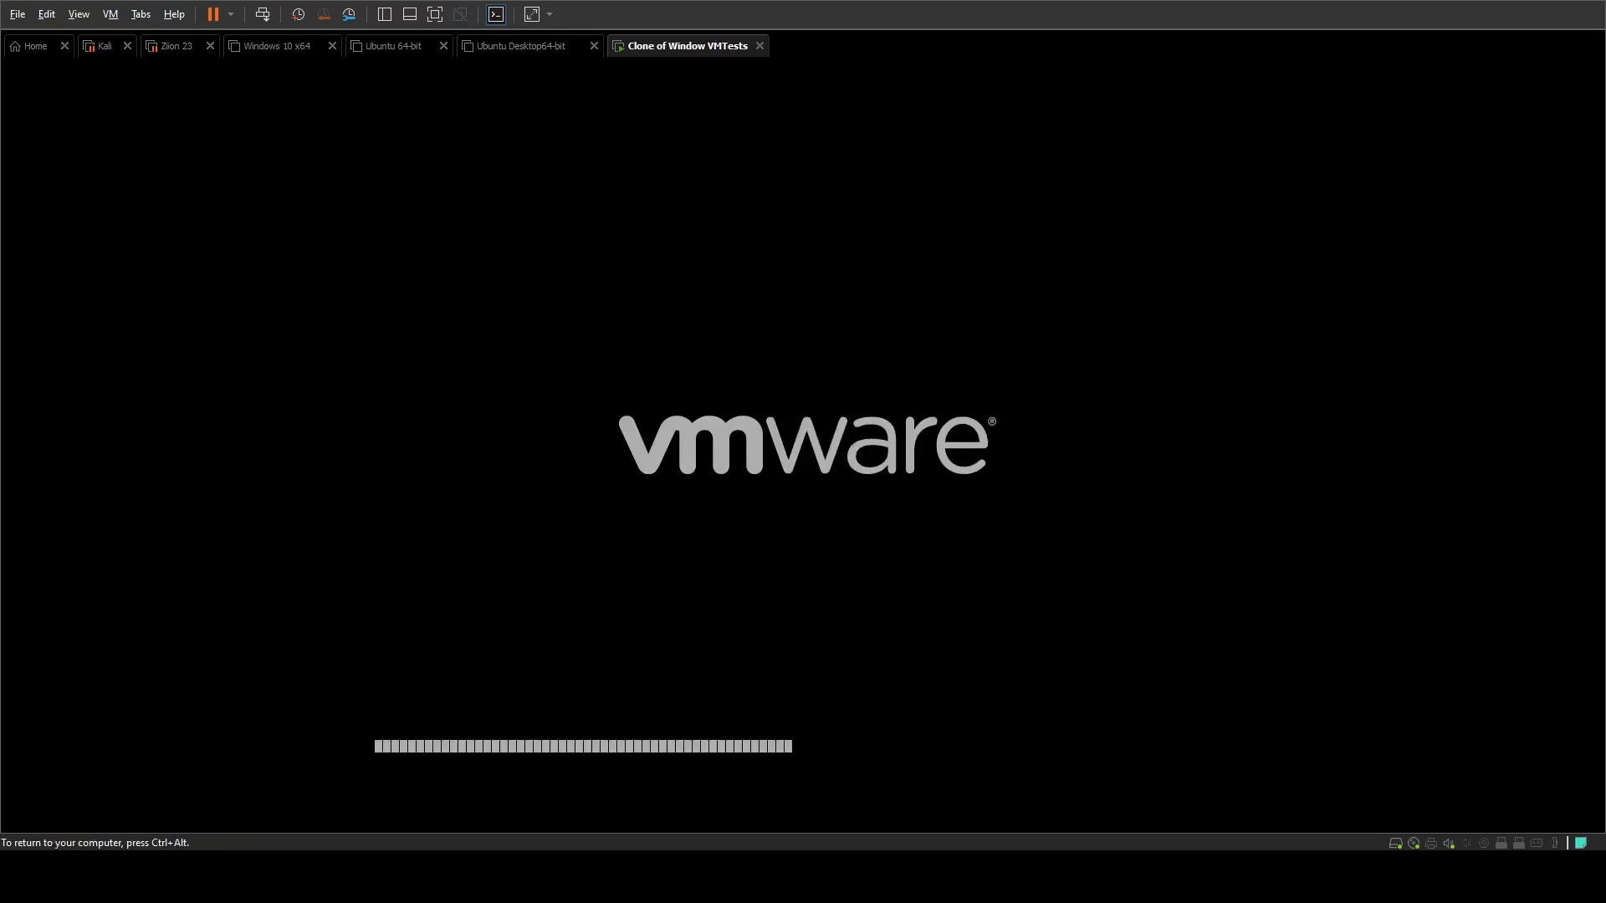
key("ctrl+alt")
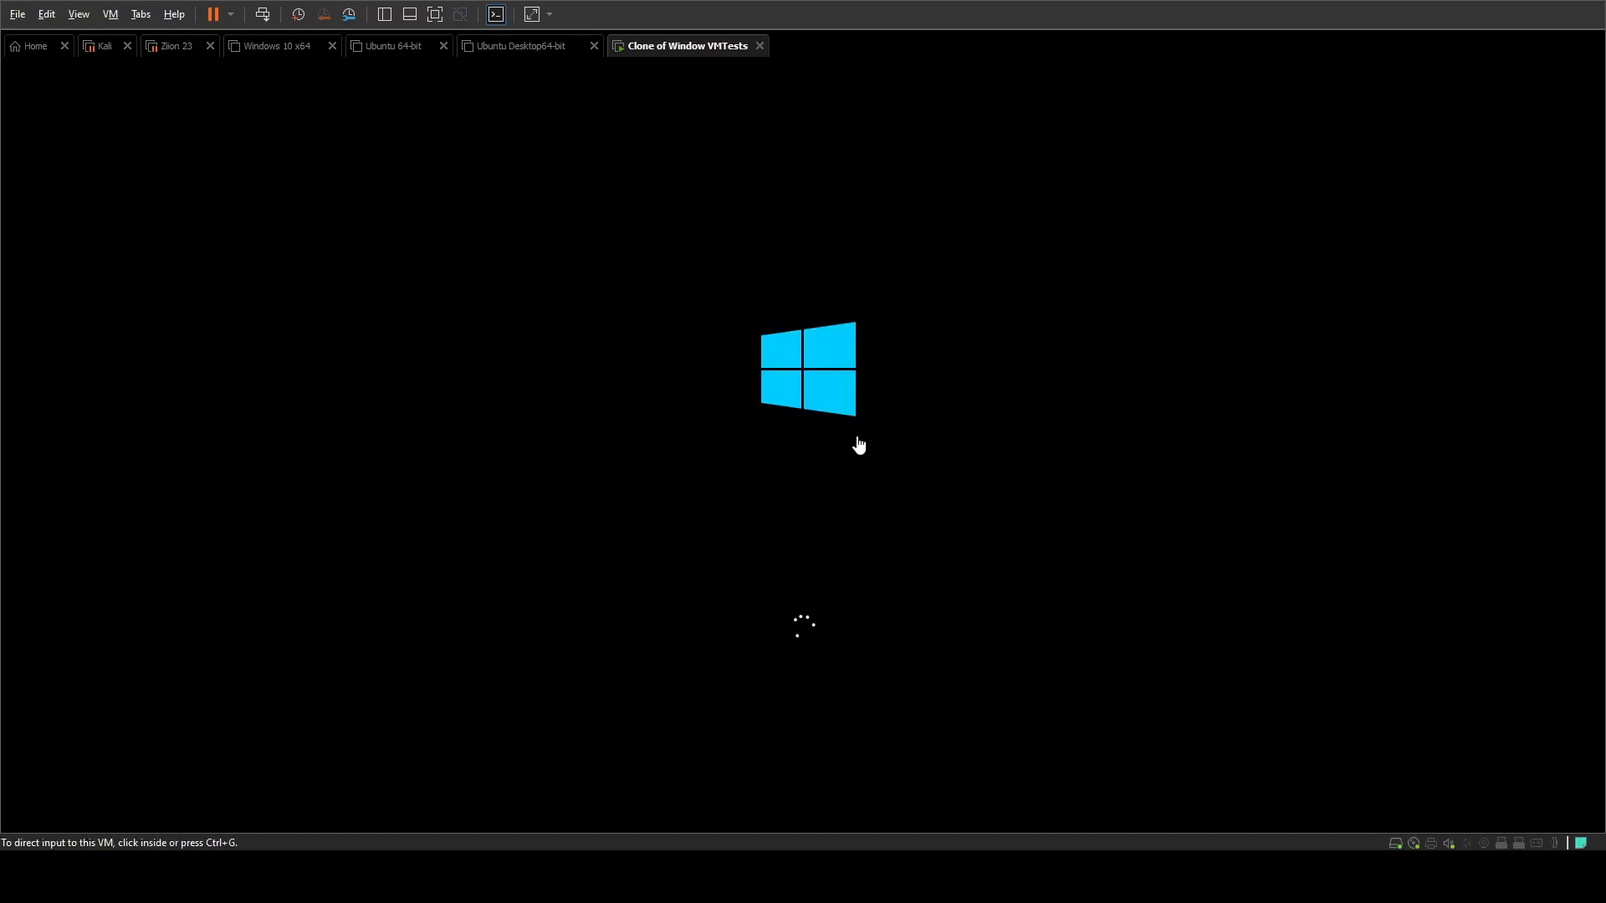
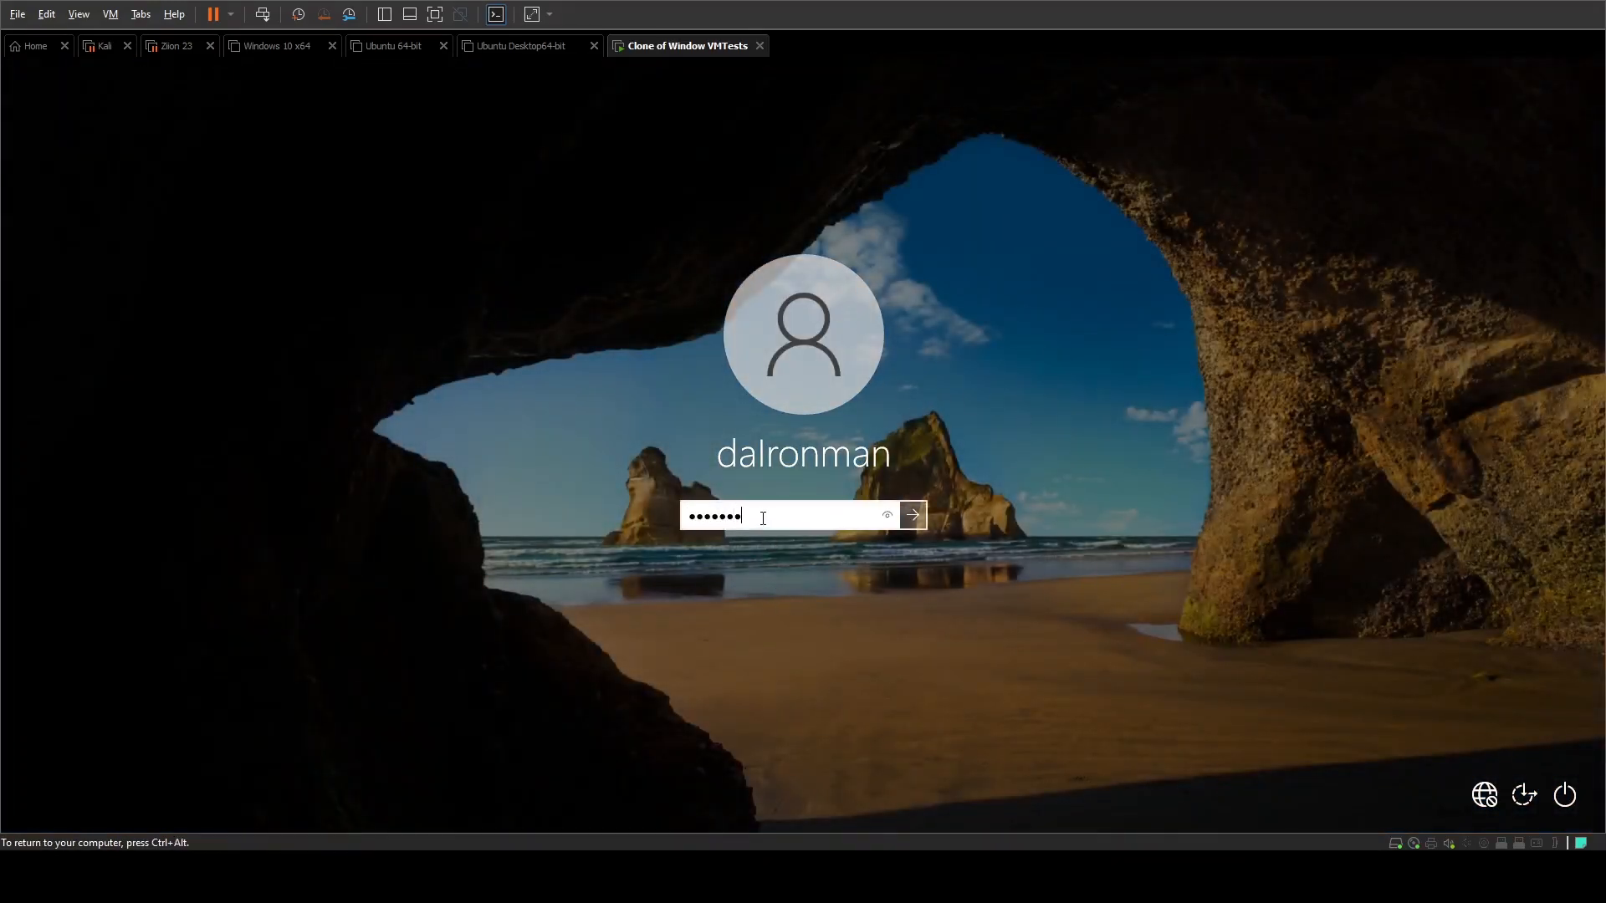
Step: Sign in to the Windows account on the virtual machine with the account password
key("Return")
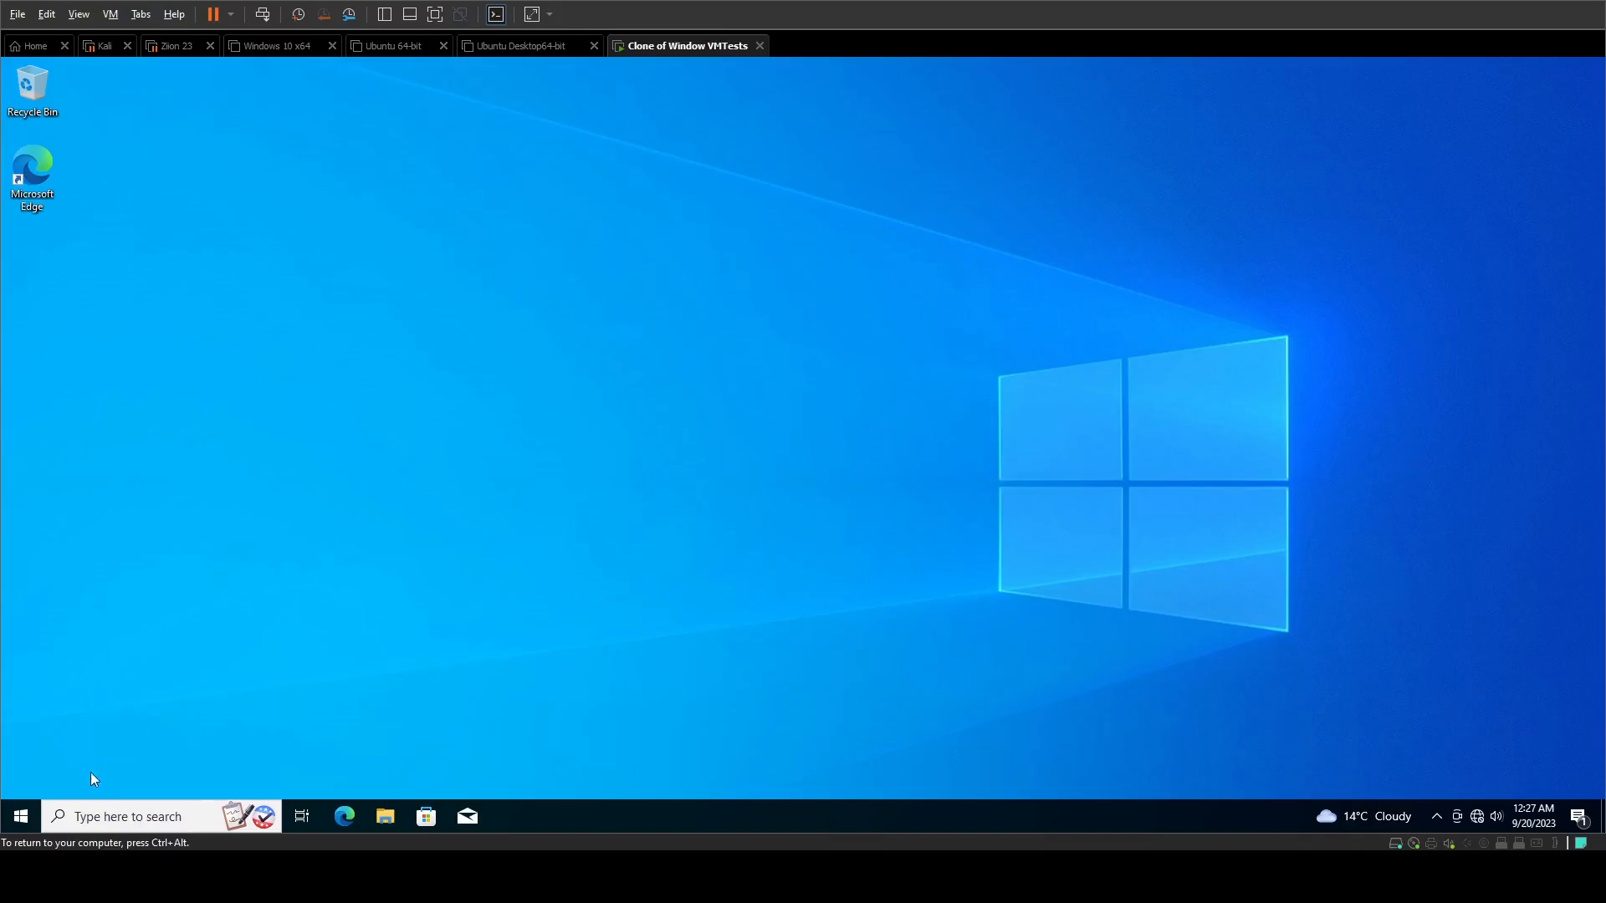
Step: Return to the virtual machine's empty Windows desktop and release keyboard and mouse control to the host computer
left_click(21, 816)
left_click(776, 323)
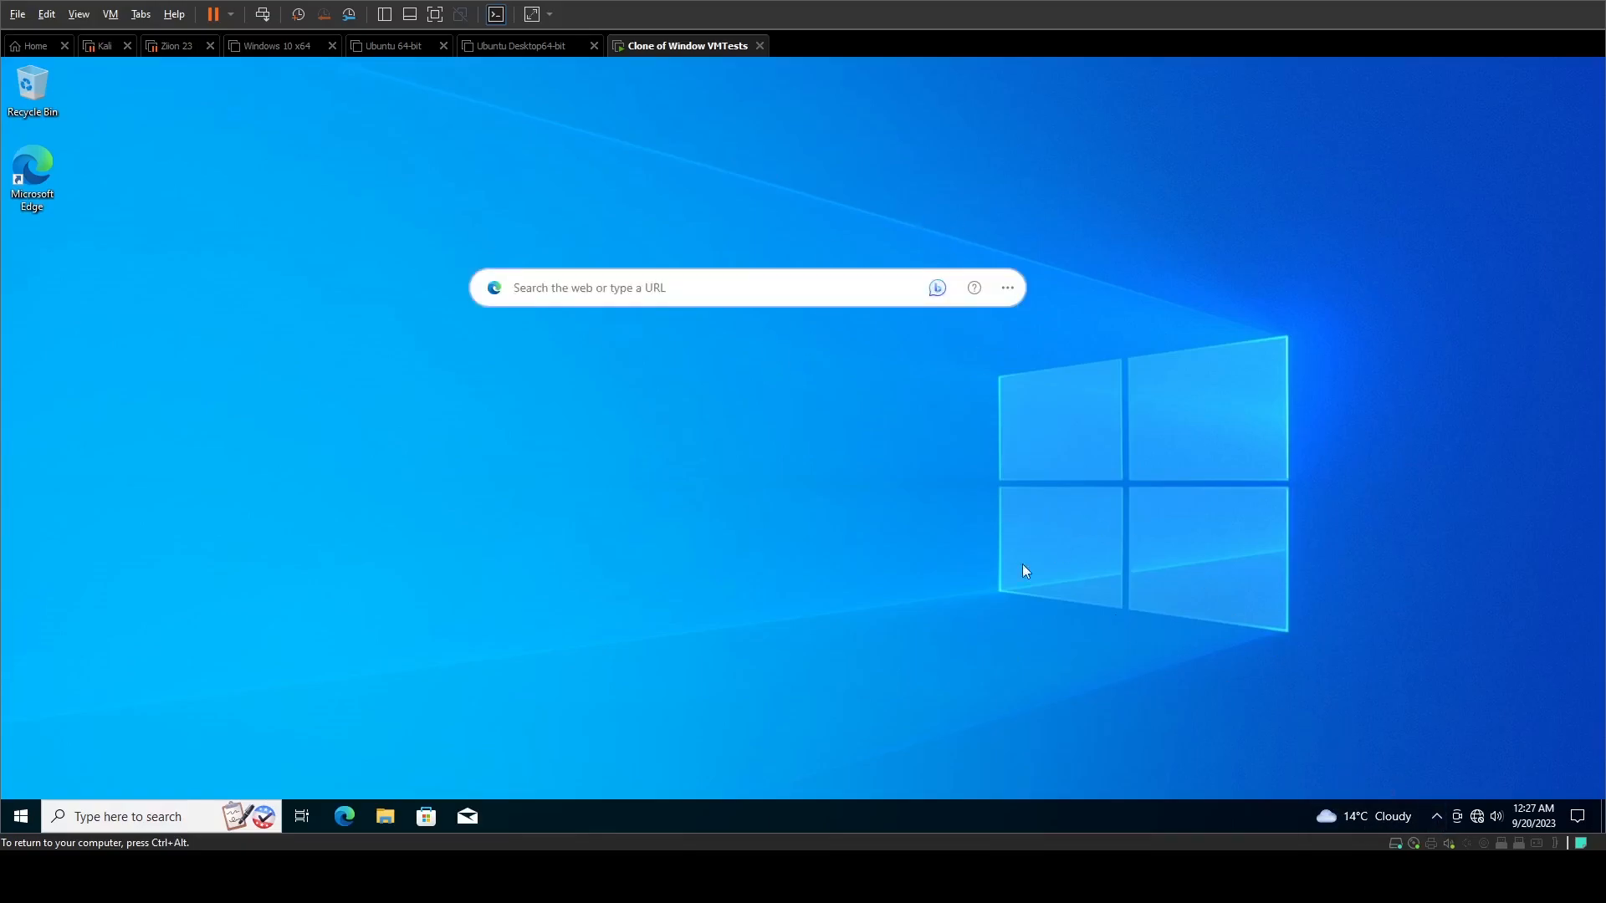
key("ctrl+alt")
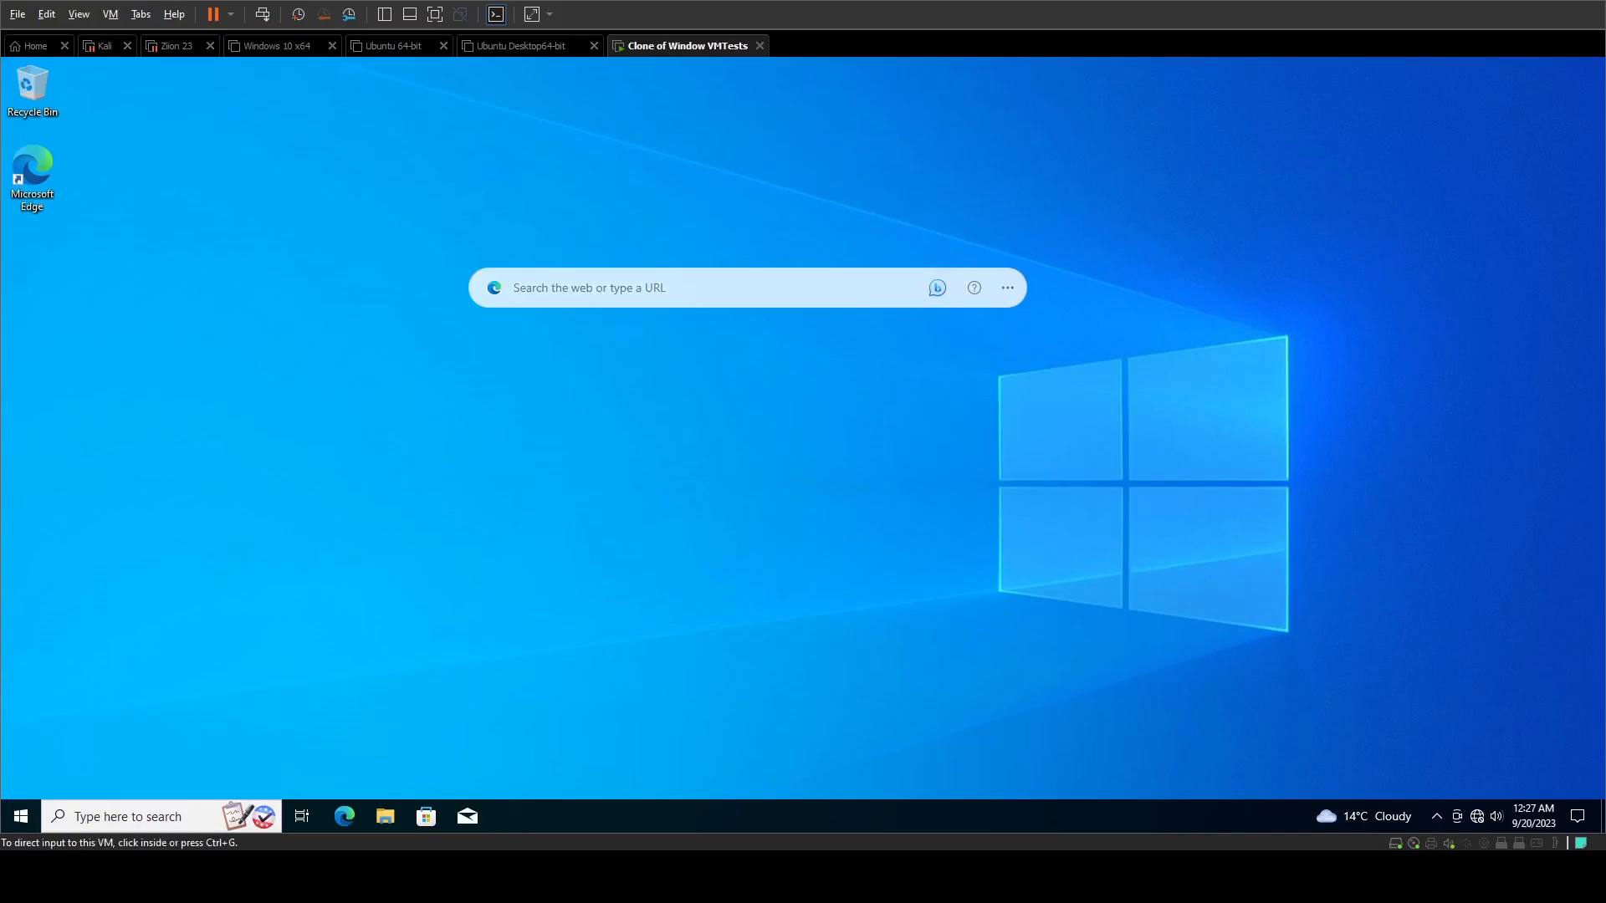